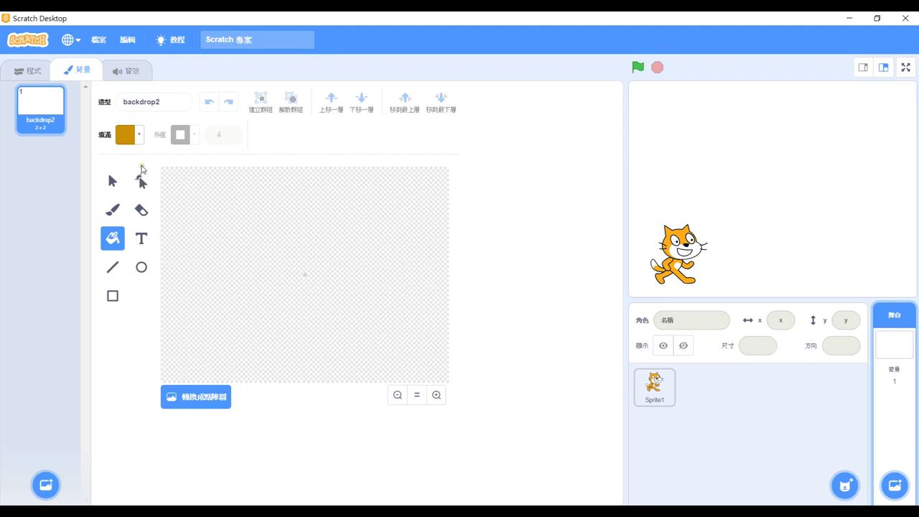
Step: Raise the fill brightness to 86, flood the backdrop with golden brown in bitmap mode, and convert it back to vector
click(140, 137)
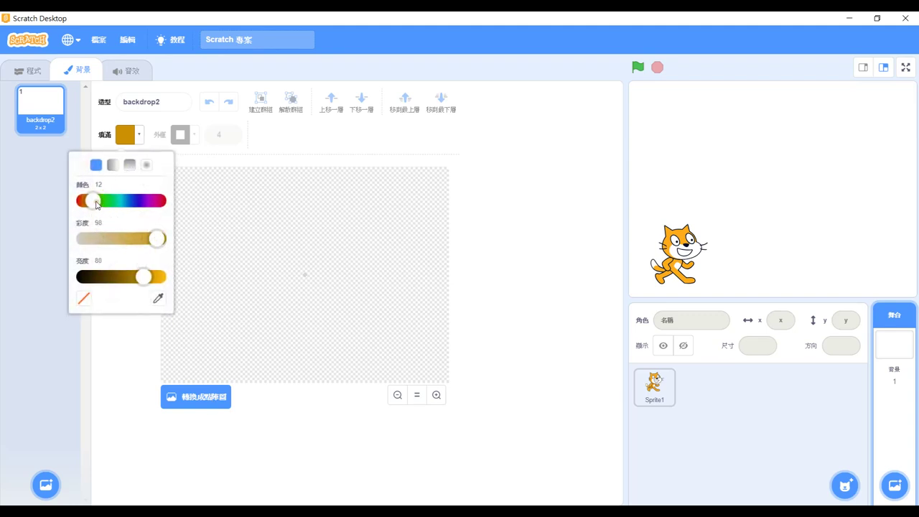
drag(150, 280, 154, 278)
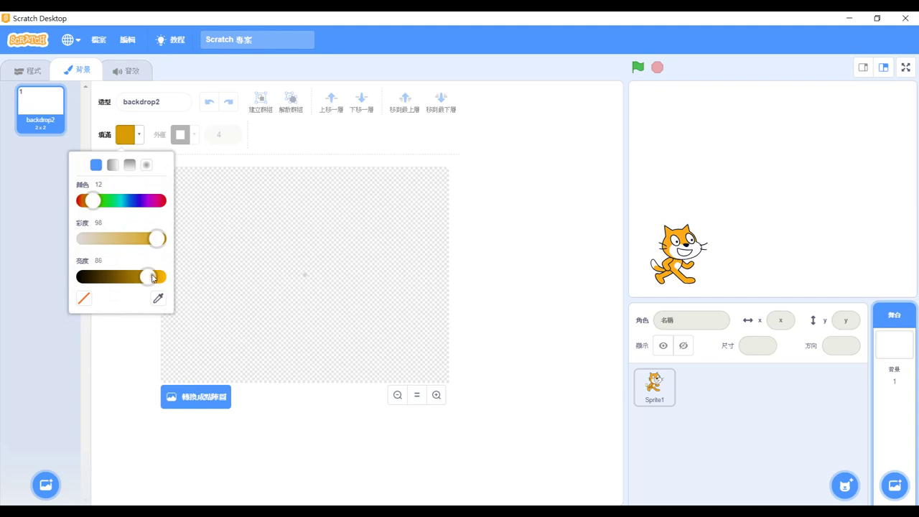
click(207, 398)
click(316, 258)
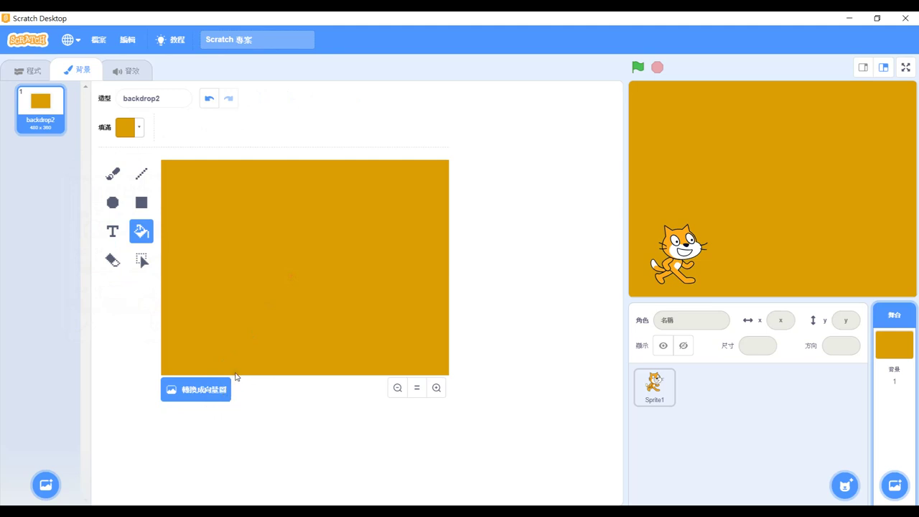
click(203, 392)
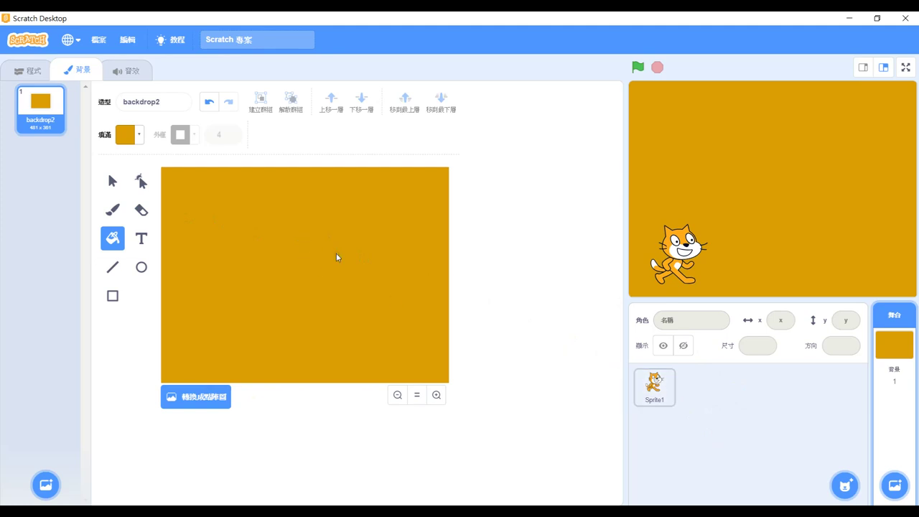
Step: Create a new painted sprite and set its fill to dark blue with colour 59 and brightness 65
mouse_move(846, 488)
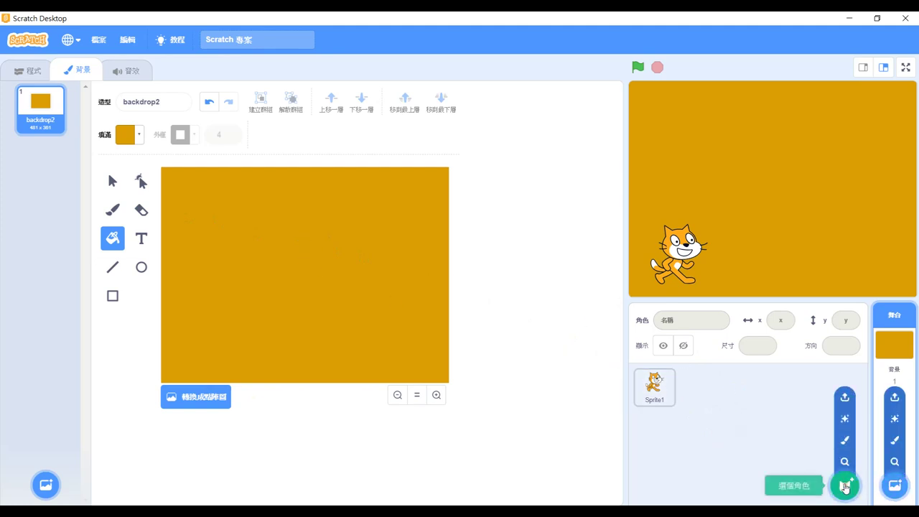
click(843, 445)
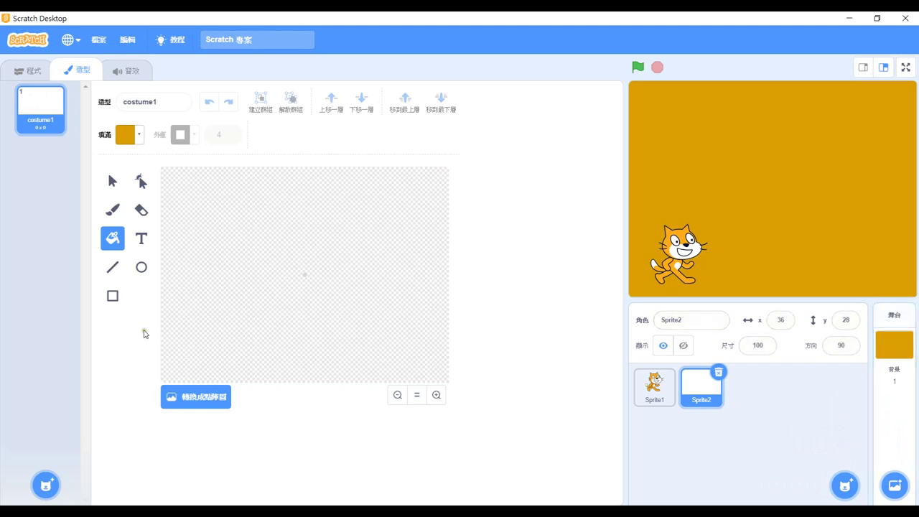
click(137, 136)
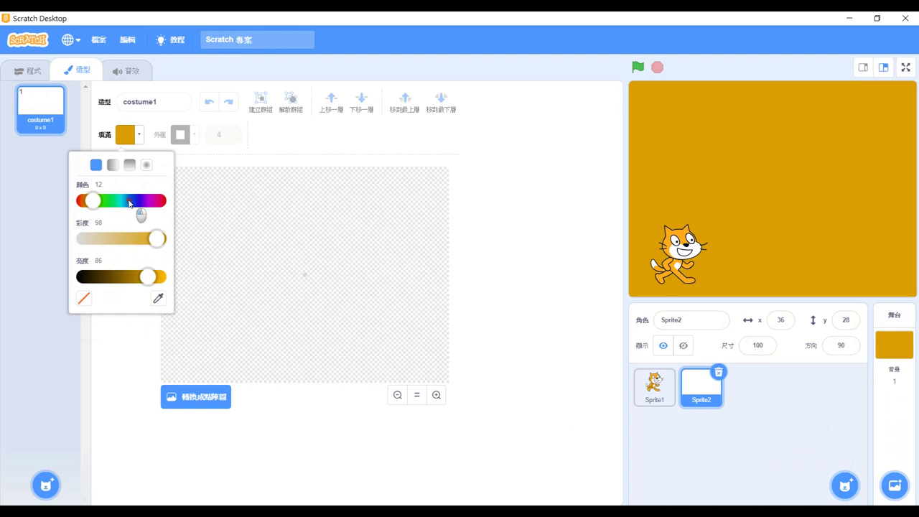
click(127, 201)
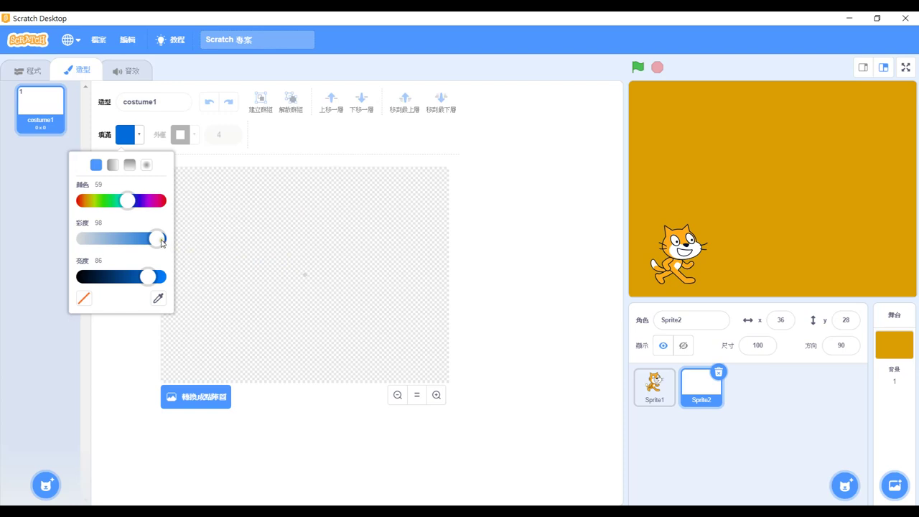
drag(137, 279, 133, 277)
click(167, 279)
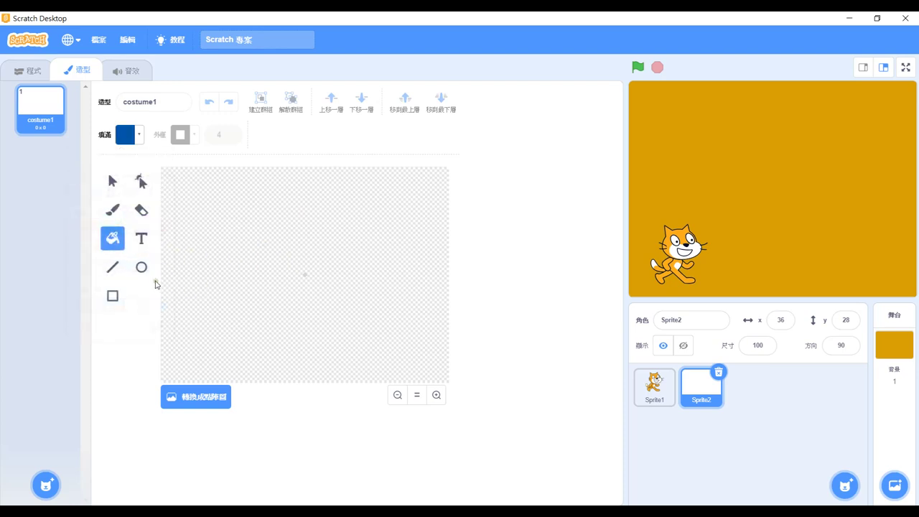
Step: Draw a wide dark blue rectangle about 490 by 214 across the canvas and remove its outline
click(113, 295)
mouse_move(168, 188)
mouse_down()
mouse_move(219, 282)
mouse_move(465, 324)
mouse_move(461, 316)
mouse_up()
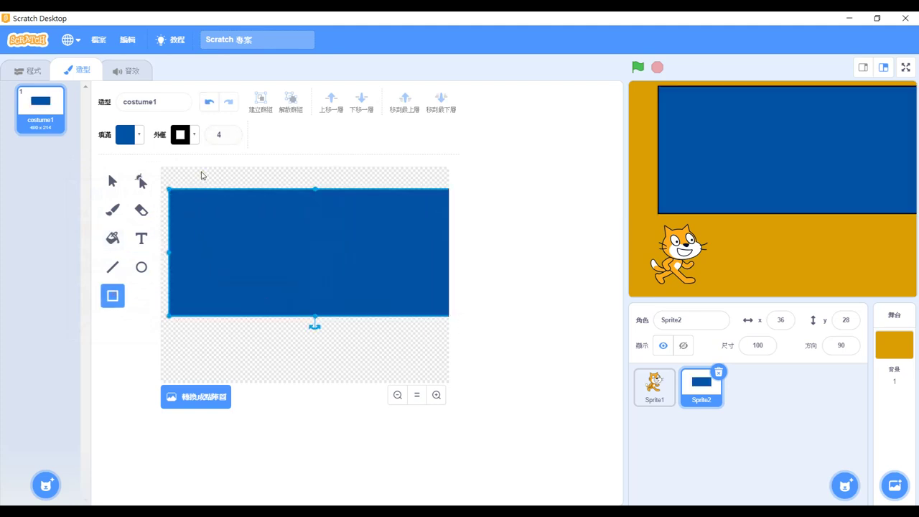
click(191, 136)
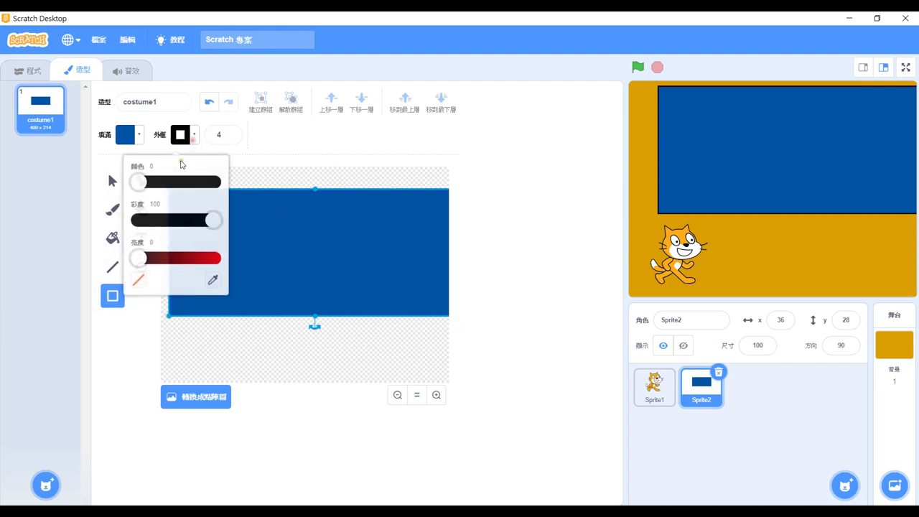
click(139, 277)
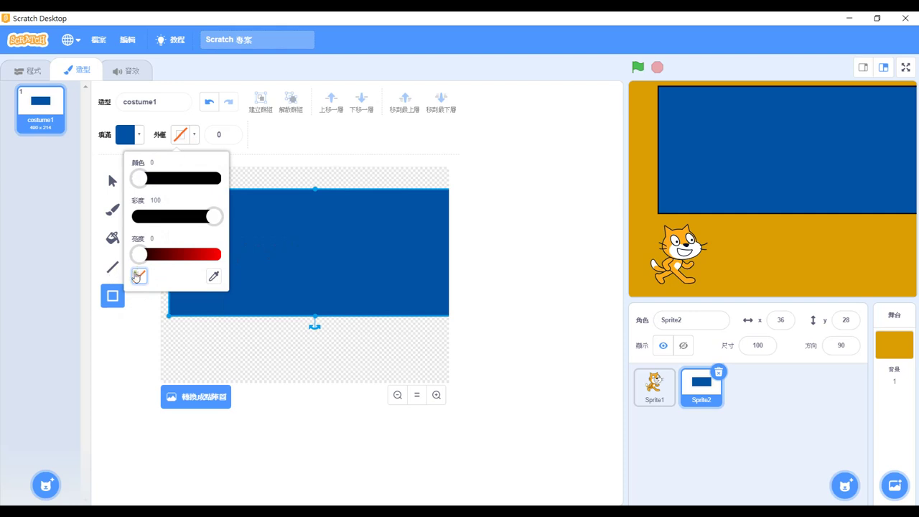
click(506, 193)
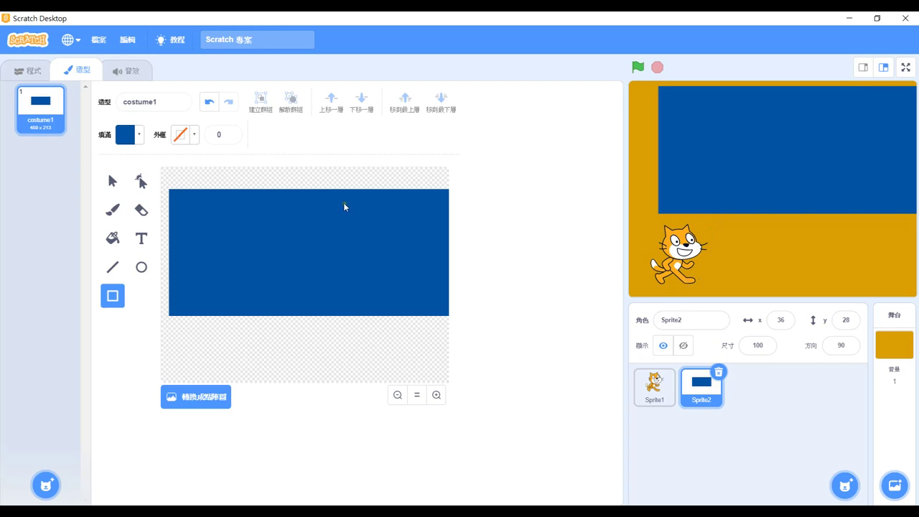
Step: Widen the blue rectangle to about 511 by 213 and position it with the sprite to span the upper half of the stage
drag(292, 201, 299, 230)
key(ctrl+z)
click(112, 181)
click(318, 252)
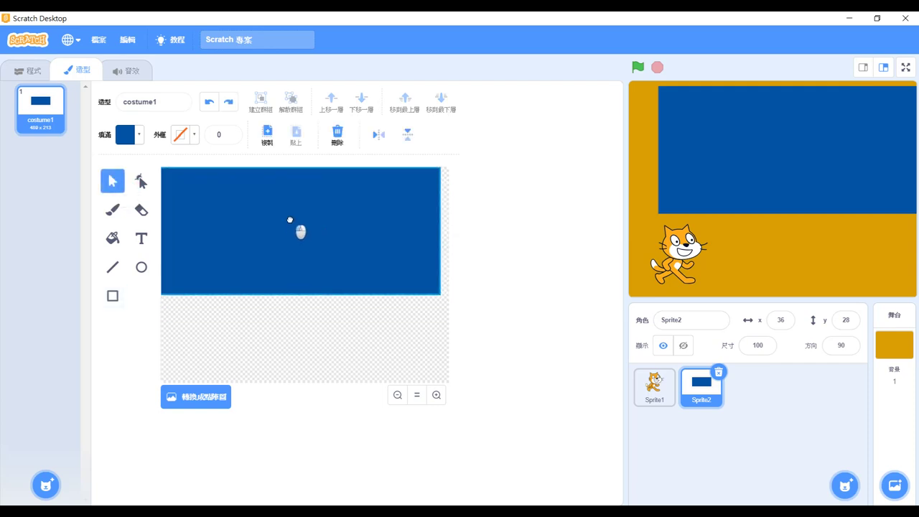
drag(438, 228, 459, 230)
click(464, 225)
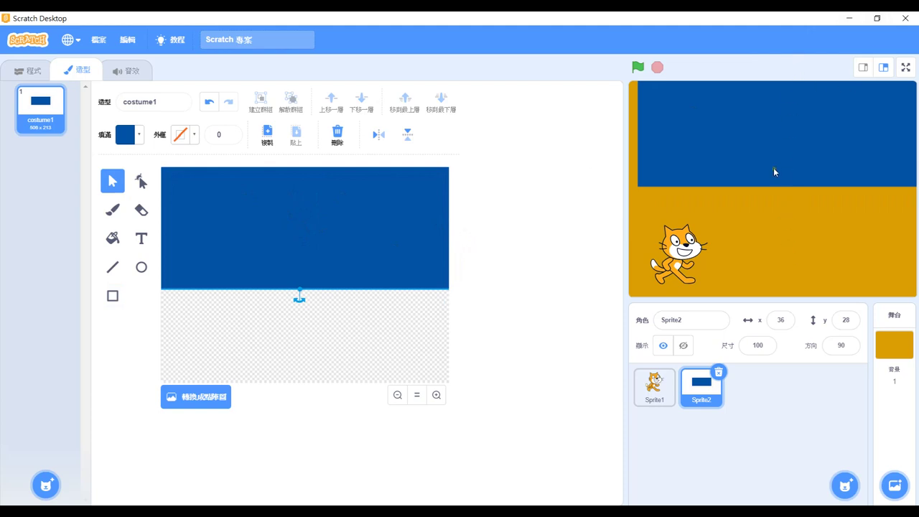
drag(319, 251, 312, 250)
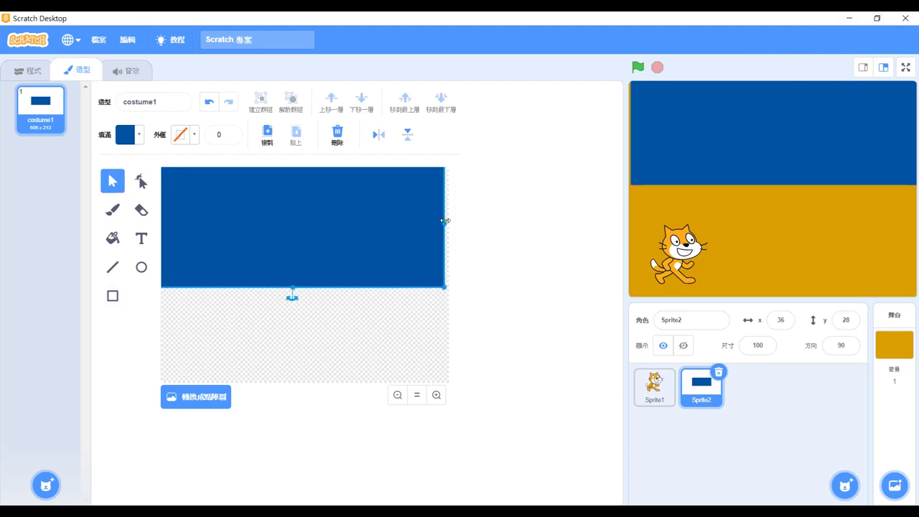
drag(445, 221, 464, 221)
mouse_move(854, 140)
mouse_down()
mouse_move(841, 117)
mouse_move(838, 137)
mouse_up()
drag(392, 263, 399, 261)
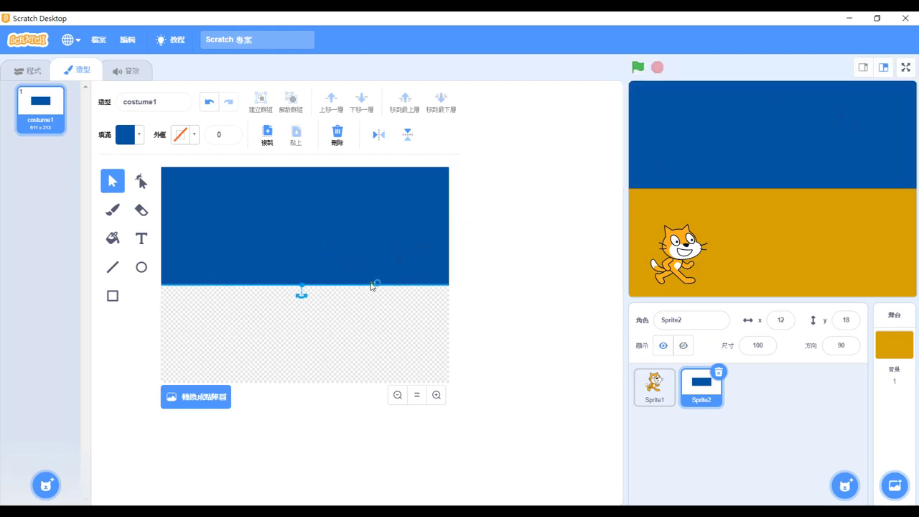
Step: Reshape the rectangle's lower edge into a wave with a crest on the left and a trough on the right
click(147, 186)
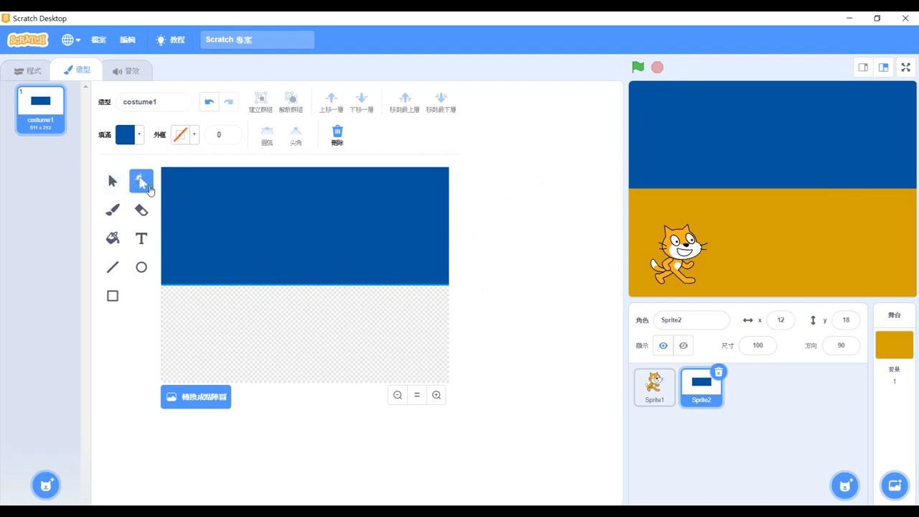
click(287, 284)
mouse_move(354, 287)
mouse_down()
mouse_move(371, 258)
mouse_move(472, 254)
mouse_up()
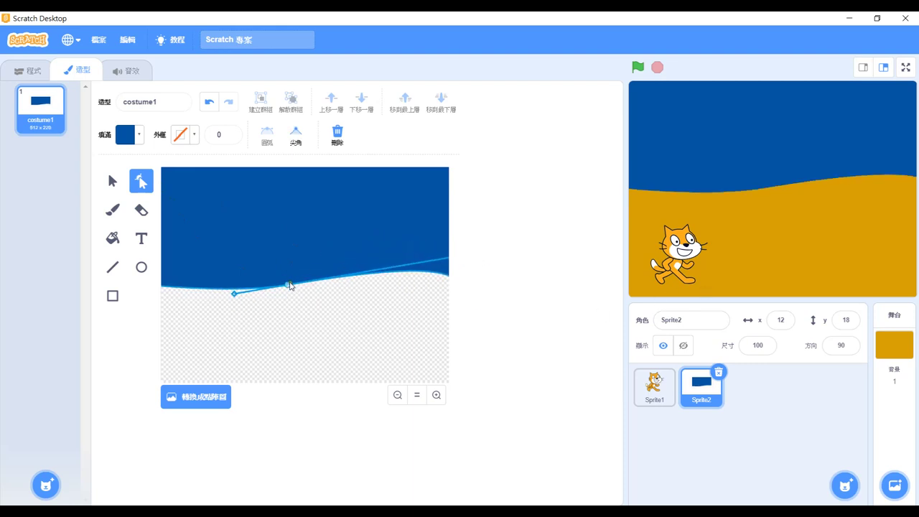
mouse_move(288, 284)
mouse_down()
mouse_move(301, 268)
mouse_move(281, 275)
mouse_up()
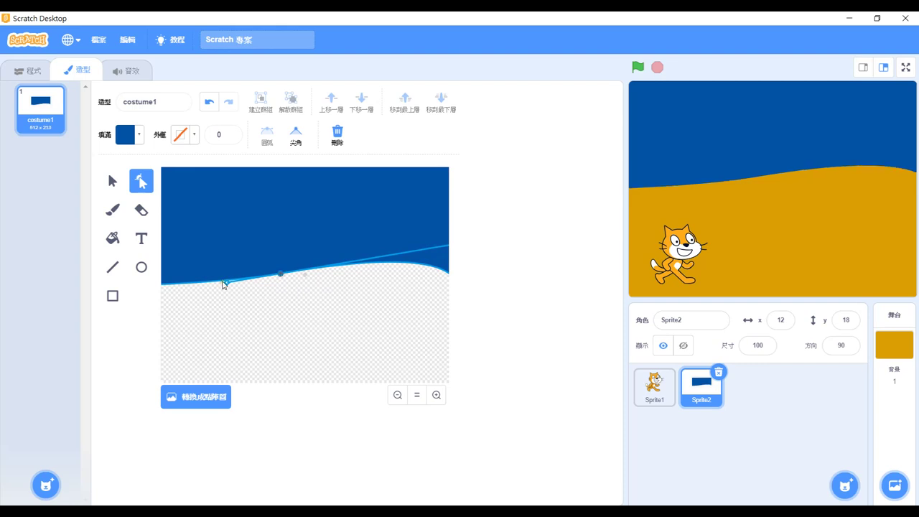
drag(227, 282, 181, 241)
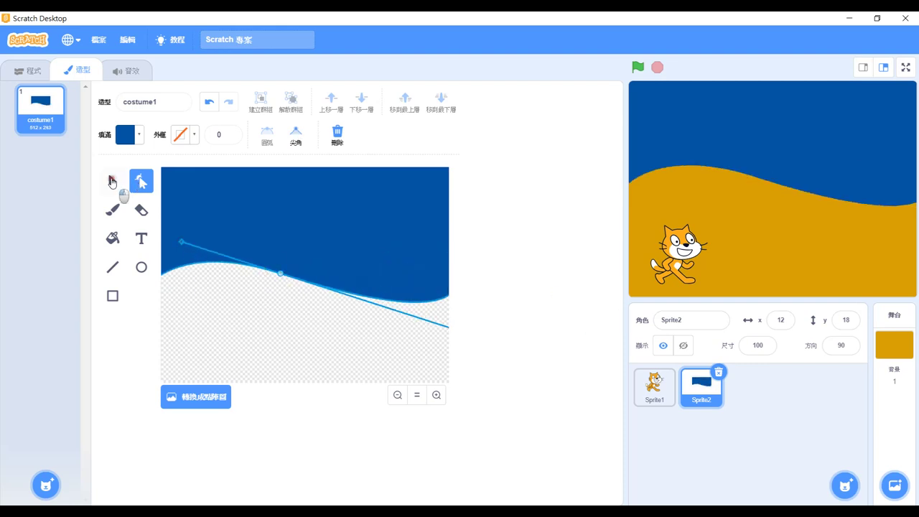
Step: Move the dark blue wave shape up so it covers only the upper part of the canvas
click(112, 181)
drag(328, 244, 331, 233)
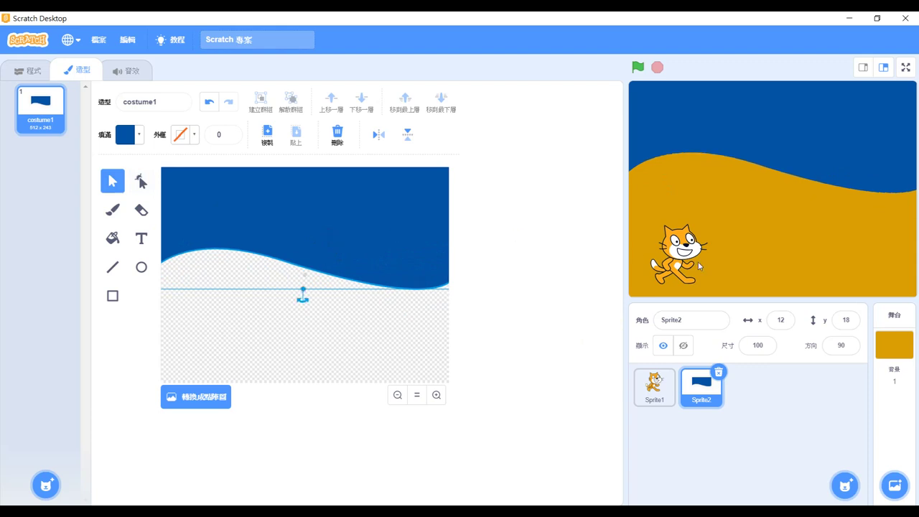
mouse_move(402, 213)
mouse_down()
mouse_move(414, 205)
mouse_move(407, 197)
mouse_up()
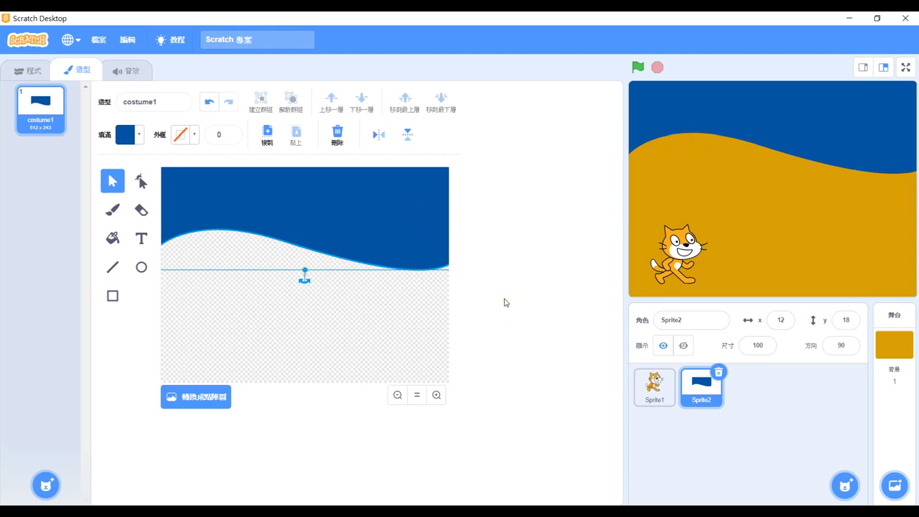
Step: Duplicate the dark blue wave, place the copy lower on the canvas, and send it to the back layer
key(ctrl+c)
key(ctrl+v)
drag(365, 228, 359, 316)
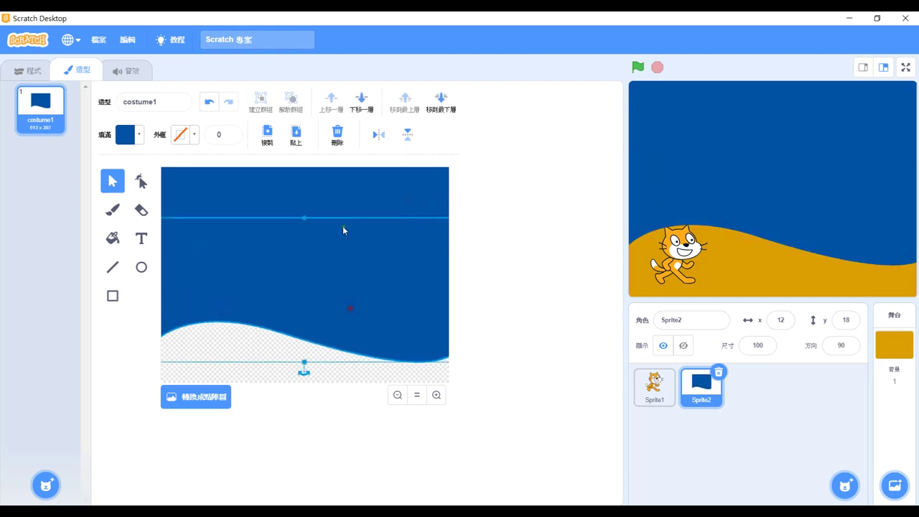
click(441, 103)
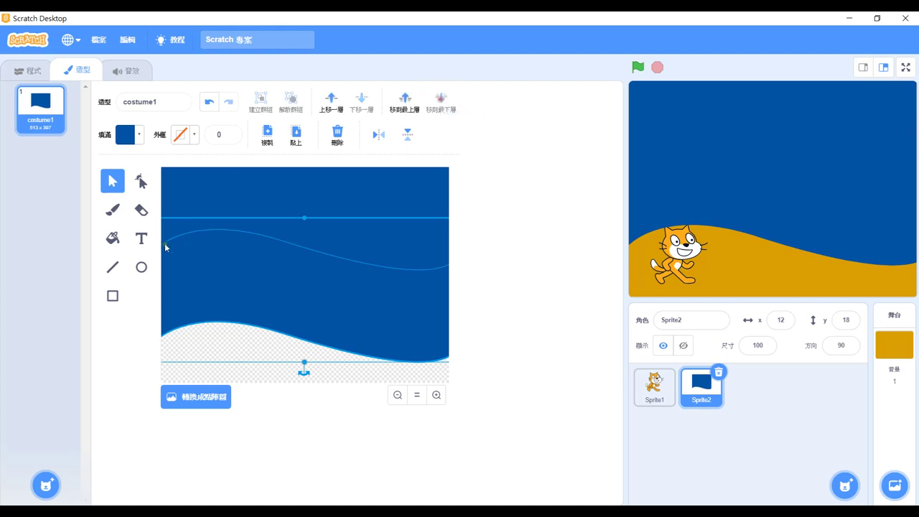
Step: Recolour the rear wave a lighter blue with saturation 75 and brightness 82
click(139, 136)
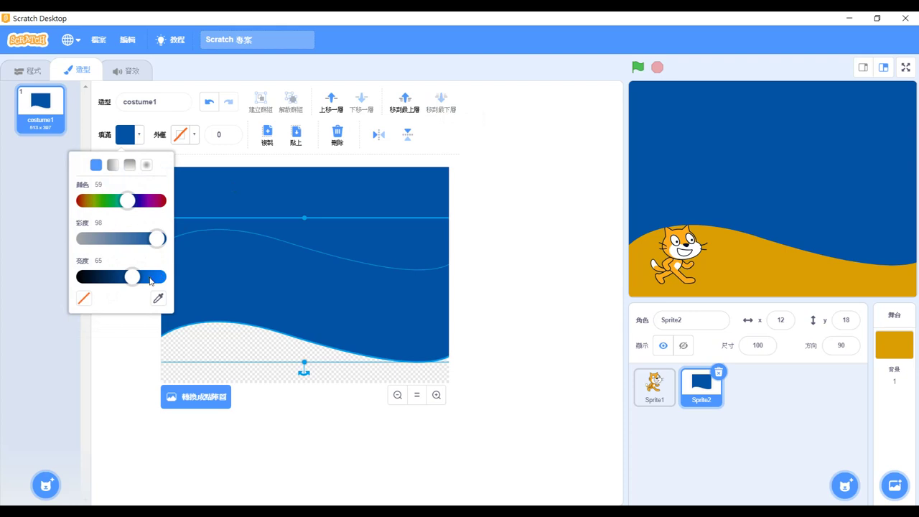
click(150, 278)
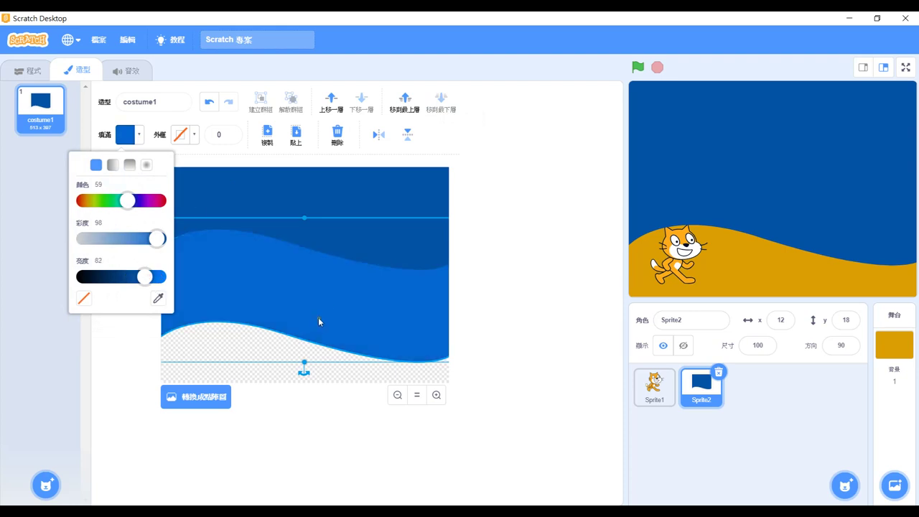
click(144, 243)
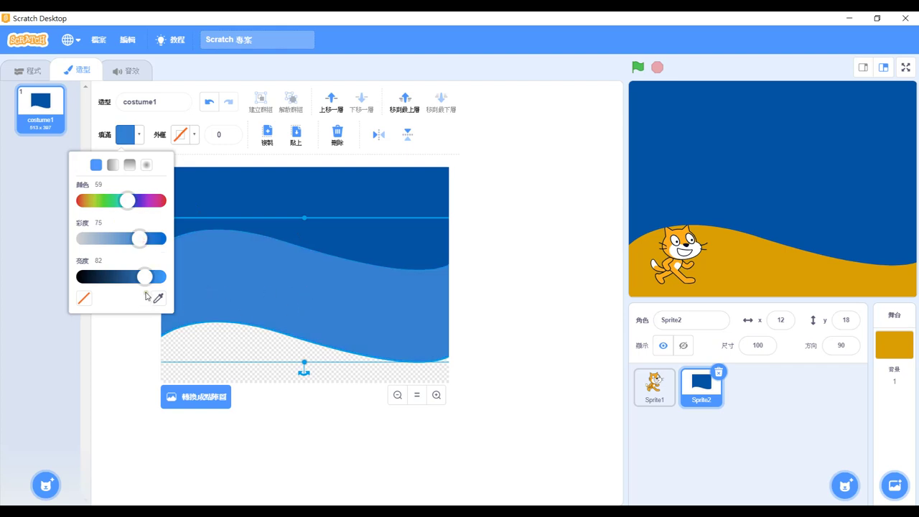
click(389, 305)
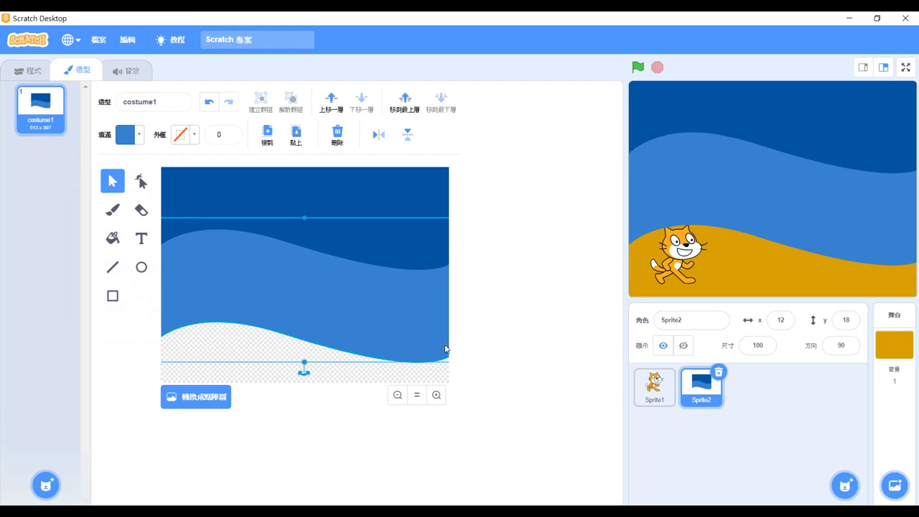
Step: Flip the lighter wave horizontally, move it up closer to the dark wave, and tilt it slightly
click(374, 137)
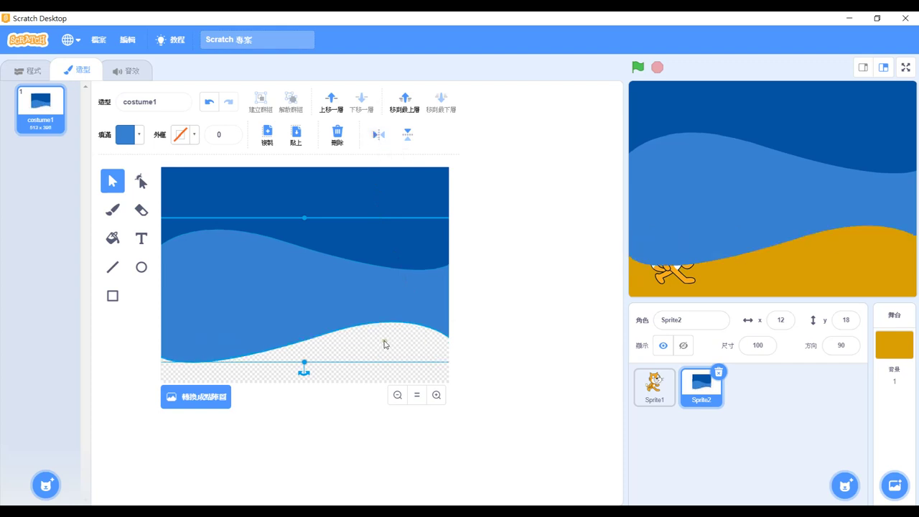
drag(295, 310, 290, 273)
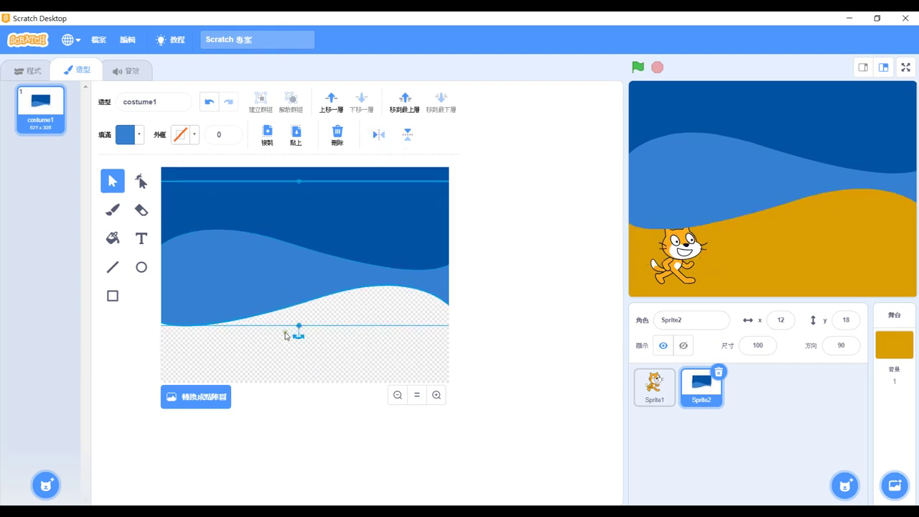
mouse_move(296, 336)
mouse_down()
mouse_move(287, 335)
mouse_move(303, 337)
mouse_up()
Step: Flatten the lighter wave's lower edge by adjusting its curve handle, and shift the shape to the right
click(143, 181)
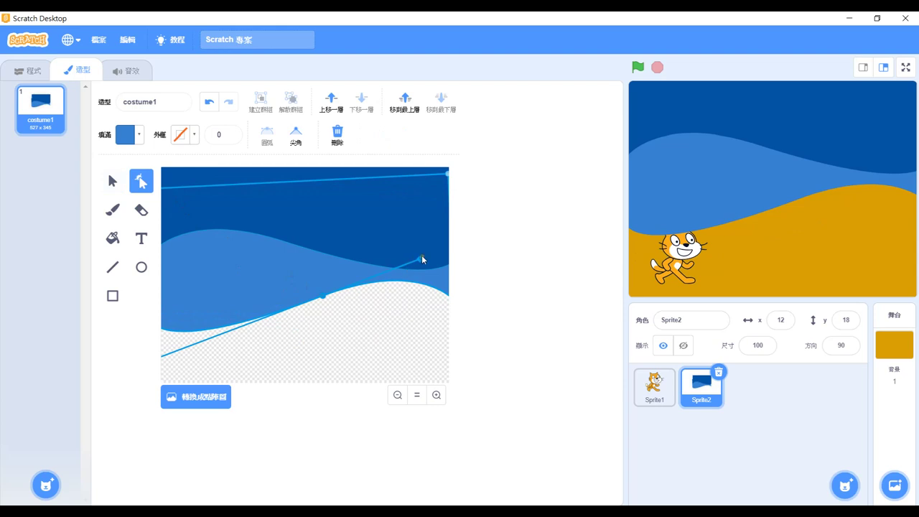
mouse_move(420, 258)
mouse_down()
mouse_move(390, 293)
mouse_move(405, 290)
mouse_move(407, 271)
mouse_up()
click(112, 181)
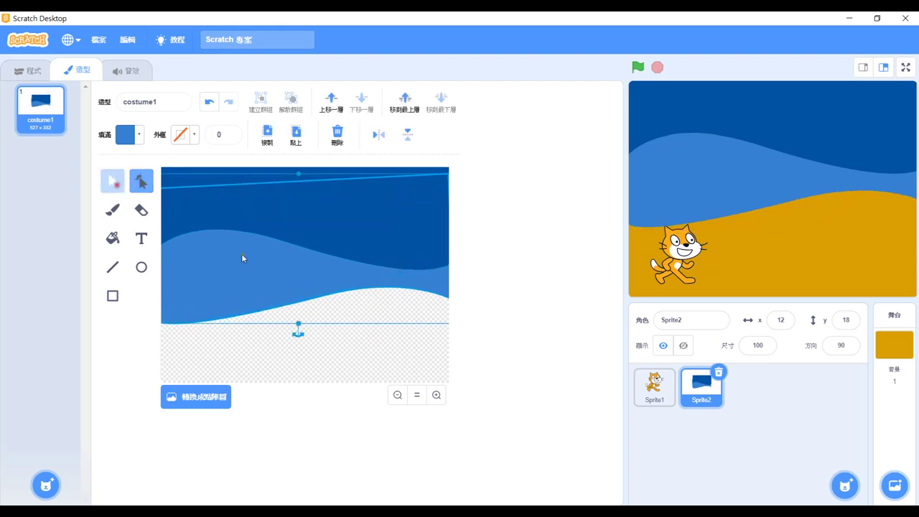
drag(267, 291, 300, 289)
Step: Reshape the lighter wave's lower edge into a shallow arch with its curve handle, and rotate the wave slightly
click(136, 182)
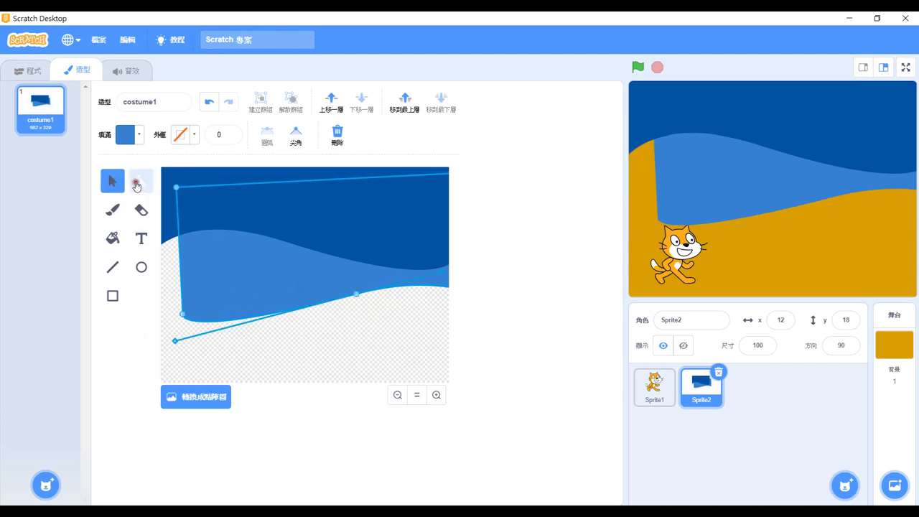
click(174, 341)
click(290, 284)
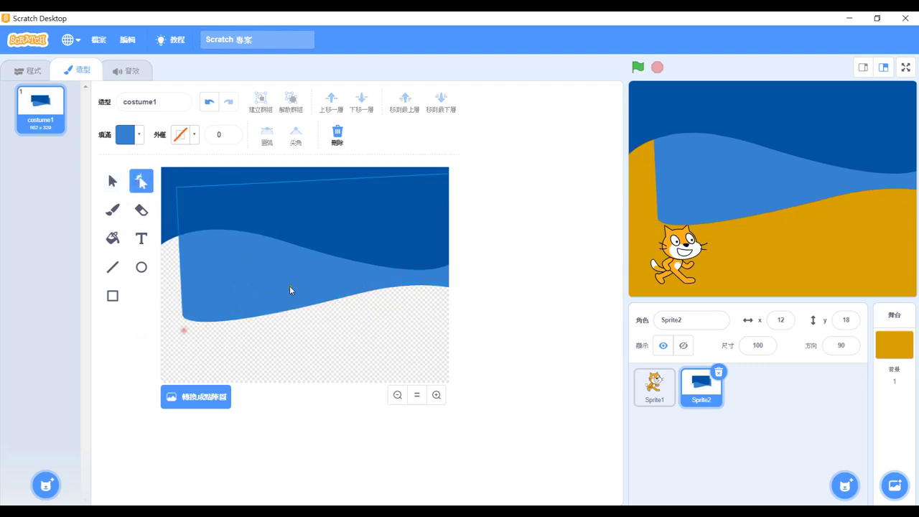
click(358, 294)
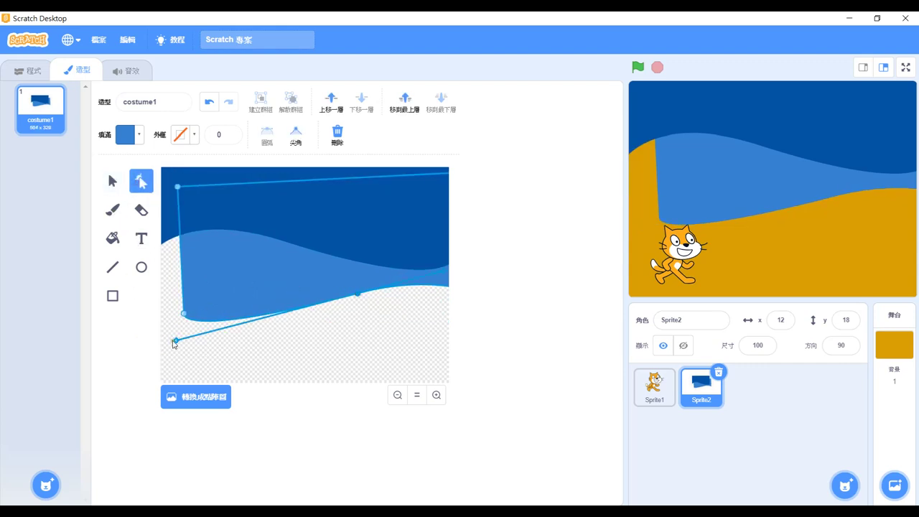
drag(176, 340, 208, 295)
click(112, 181)
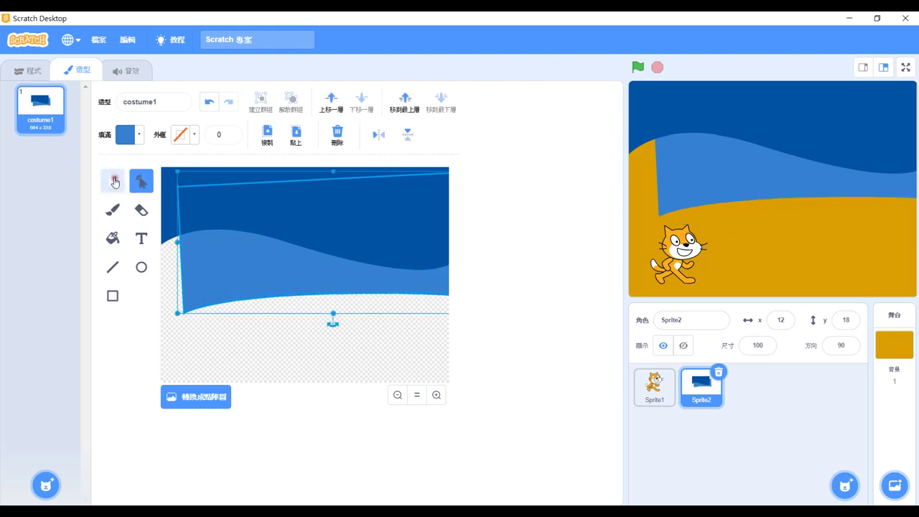
click(330, 324)
drag(329, 326, 329, 325)
Step: Duplicate the medium-blue wave, place the copy lower on the canvas, and send it to the back layer
drag(322, 276, 287, 311)
key(ctrl+v)
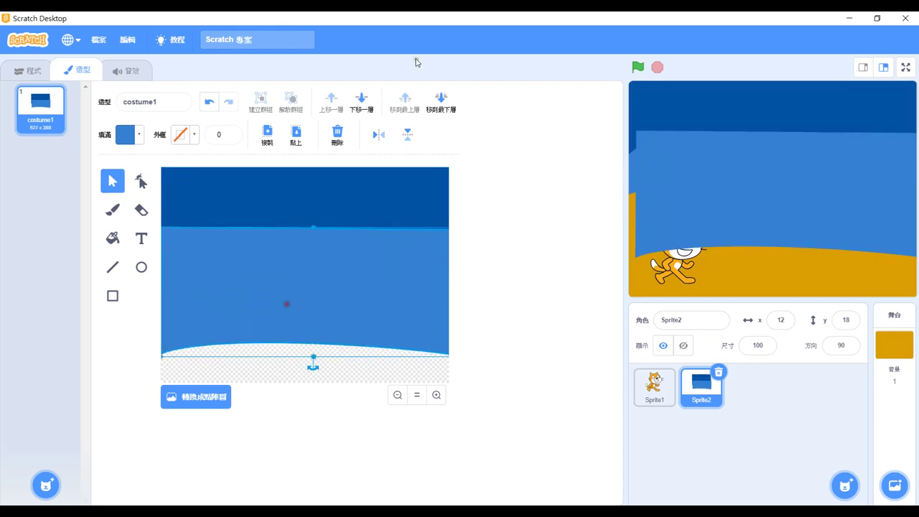
click(449, 108)
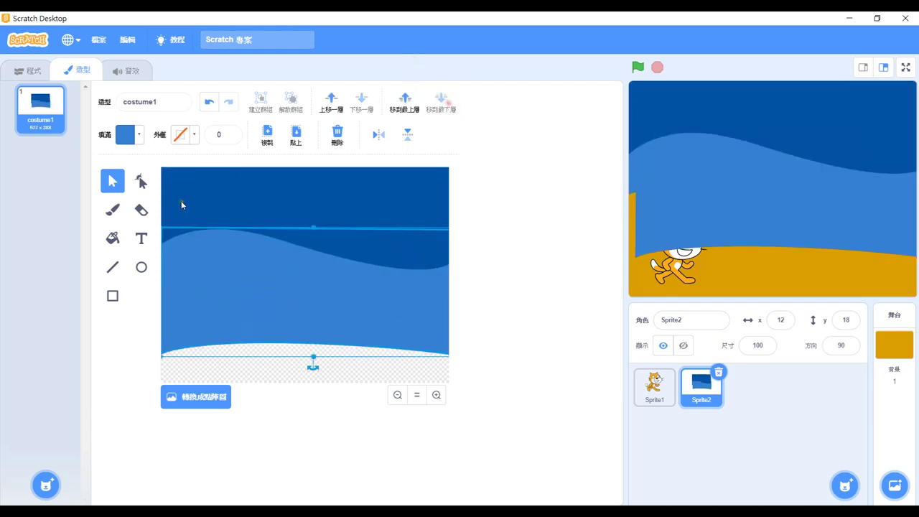
Step: Recolour the new rear wave pale blue with saturation 40 and brightness 97
click(140, 136)
click(114, 239)
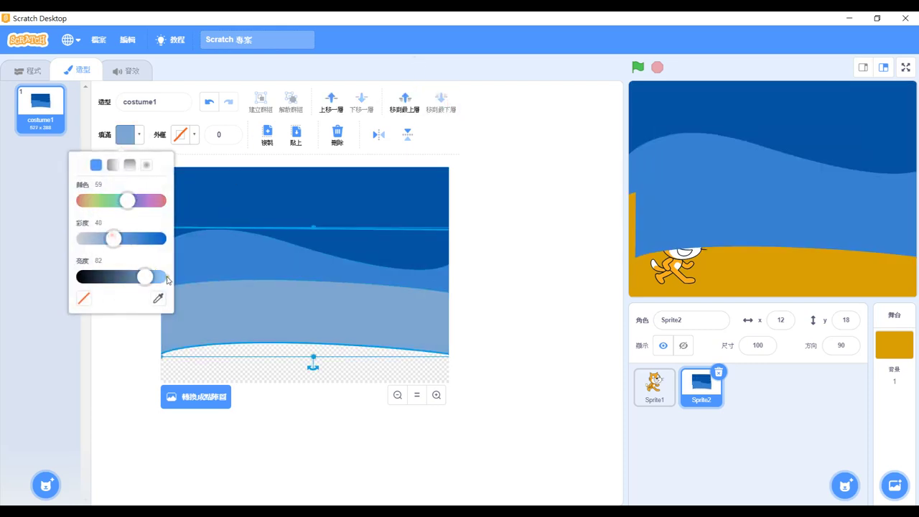
click(163, 277)
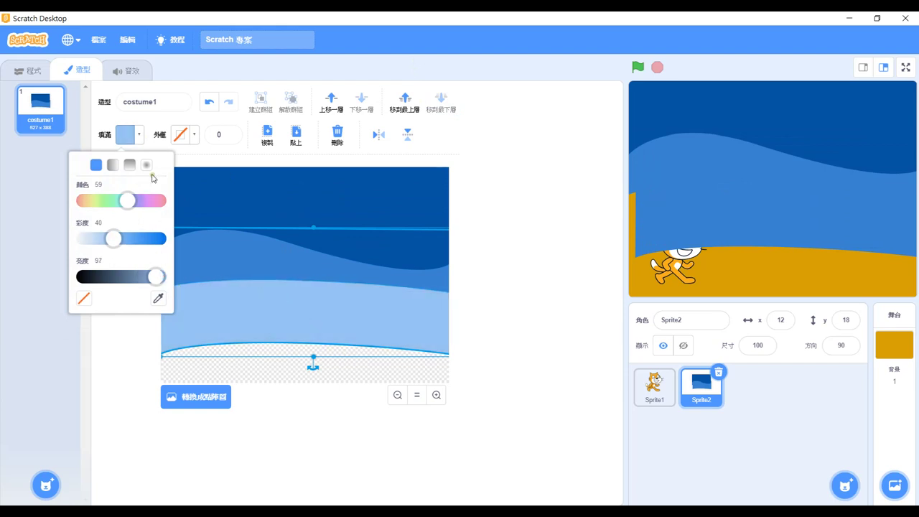
click(214, 159)
Step: Adjust a curve handle on the pale blue wave's lower edge to make it gently undulating, and move the wave up
click(141, 183)
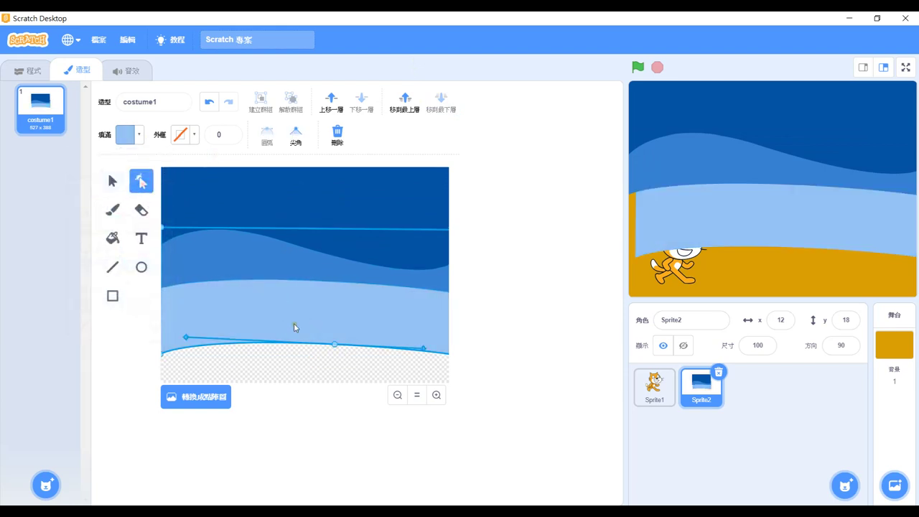
drag(425, 351, 404, 334)
click(114, 183)
drag(326, 317, 287, 258)
Step: Move the dark, medium and pale blue waves slightly higher, and shift the medium wave to cover the canvas's left edge
click(317, 212)
drag(318, 211, 317, 197)
drag(286, 250, 286, 237)
drag(287, 287, 284, 271)
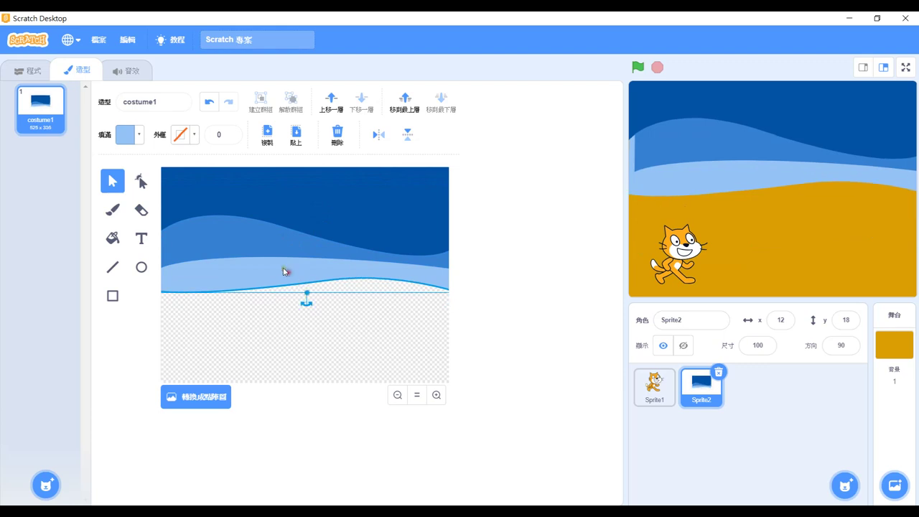
click(248, 247)
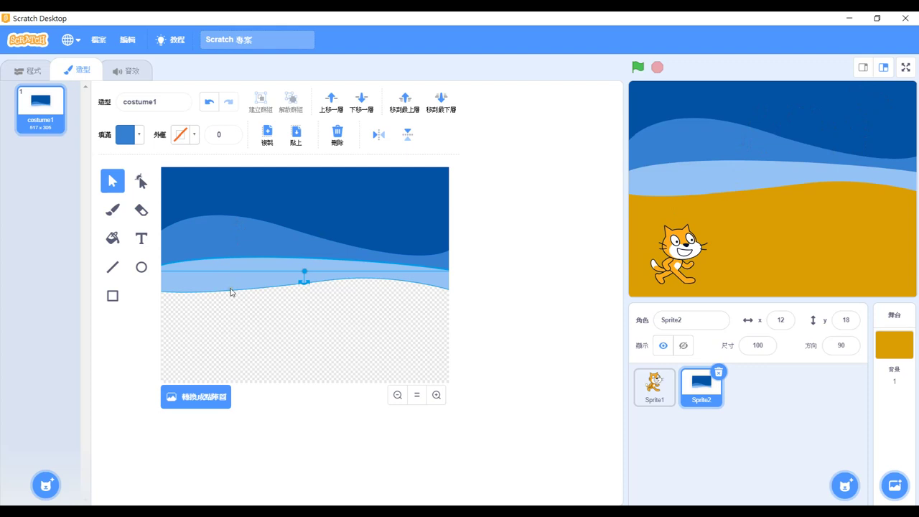
key(ctrl+v)
drag(340, 248, 341, 282)
key(Delete)
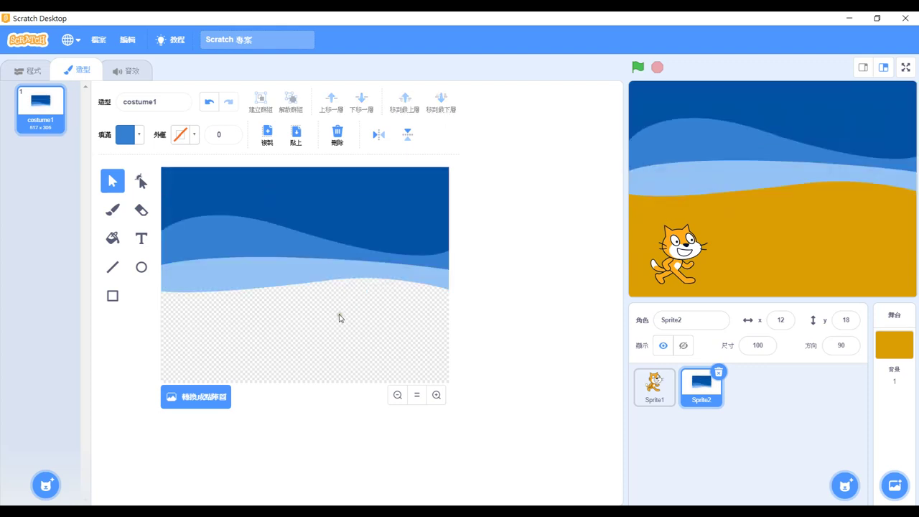
Step: Duplicate the pale blue wave, send the copy to the back, and position it below the original across the full canvas width
click(284, 279)
key(ctrl+c)
key(ctrl+v)
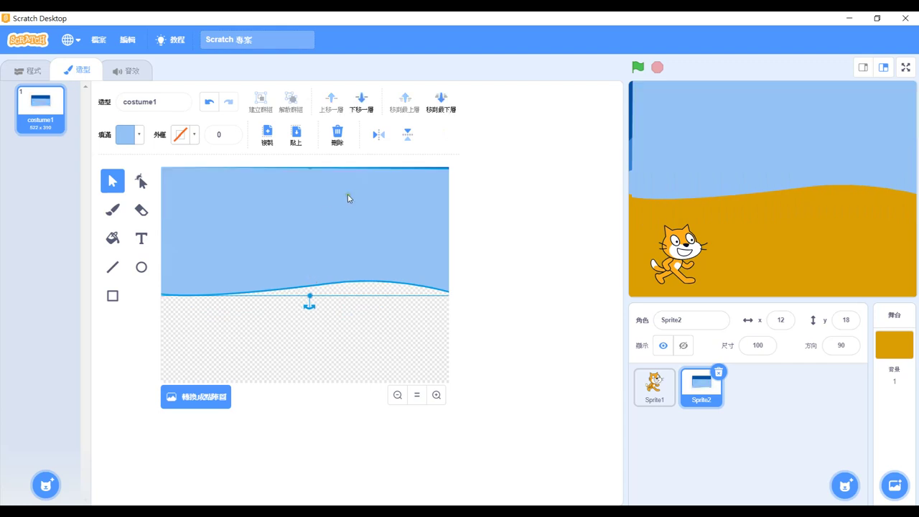
drag(349, 213, 358, 250)
click(443, 104)
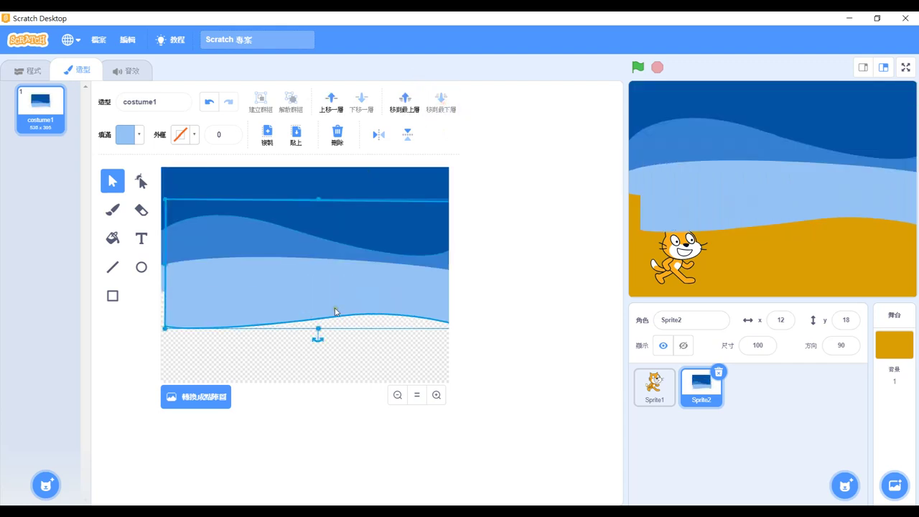
mouse_move(332, 310)
mouse_down()
mouse_move(309, 311)
mouse_move(322, 311)
mouse_move(319, 302)
mouse_up()
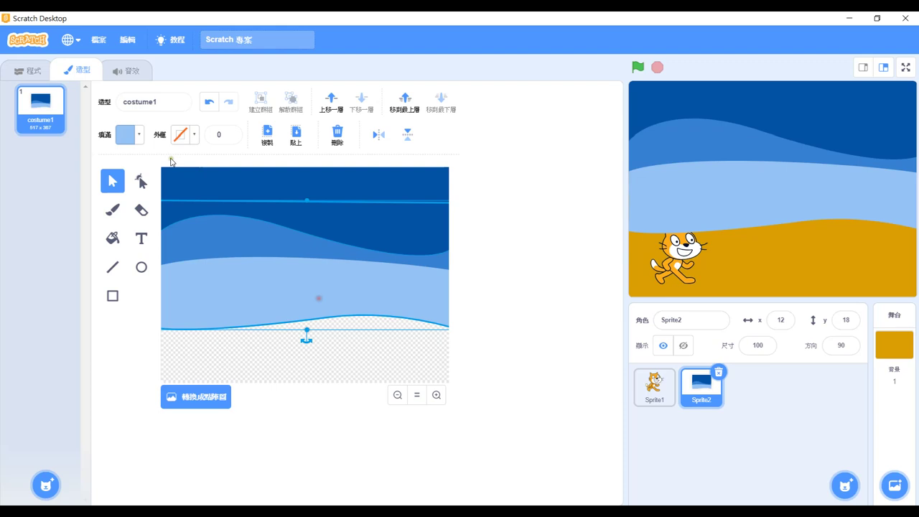
Step: Recolour the rearmost wave off-white with saturation 0 and brightness 96
click(139, 135)
click(79, 241)
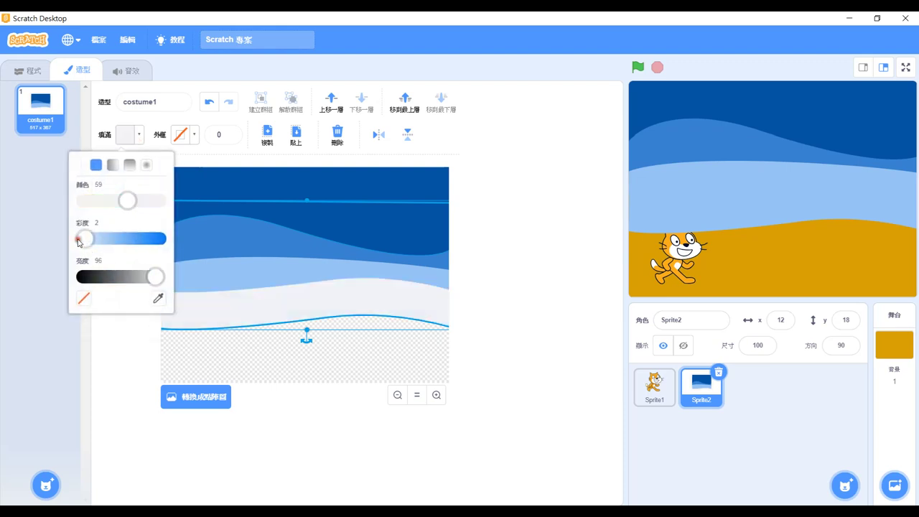
drag(81, 242, 76, 241)
Step: Flip the off-white wave horizontally and move it up into a thin foam band, and reposition the sprite on stage at x -11, y 15
click(376, 135)
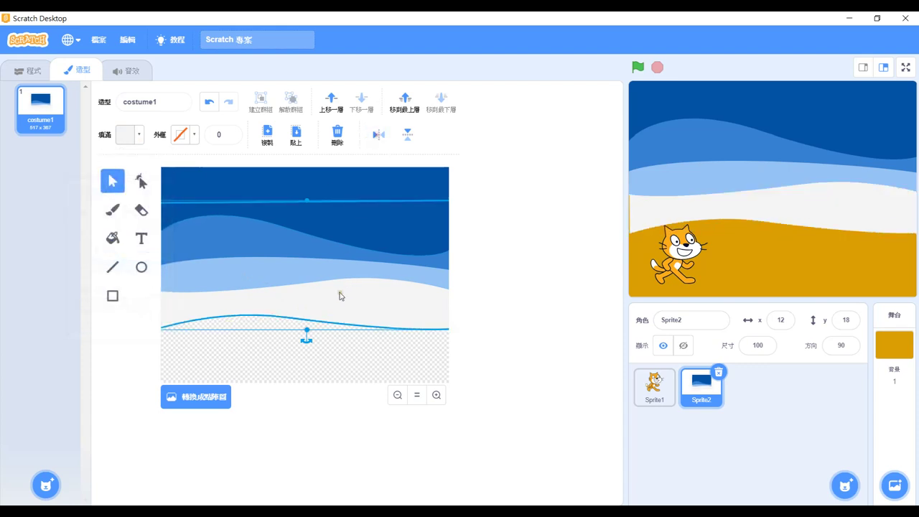
drag(340, 295, 343, 277)
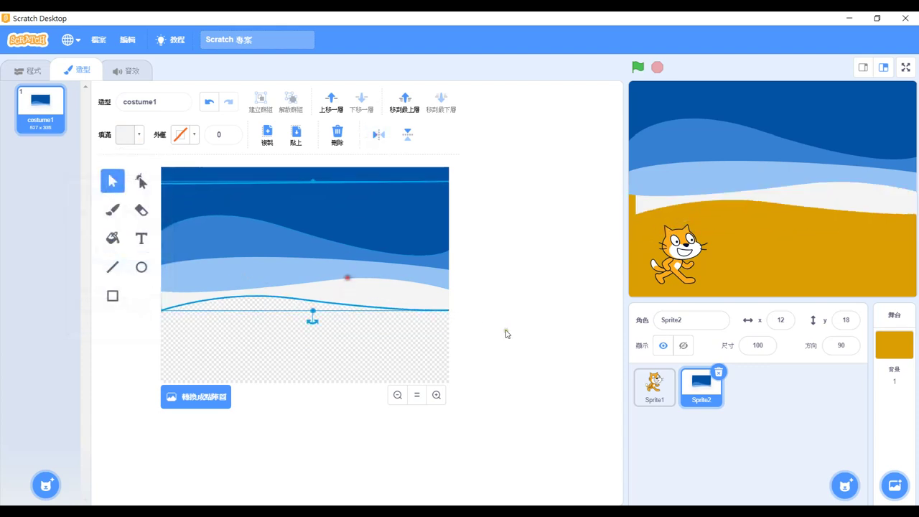
click(410, 352)
drag(845, 201, 830, 198)
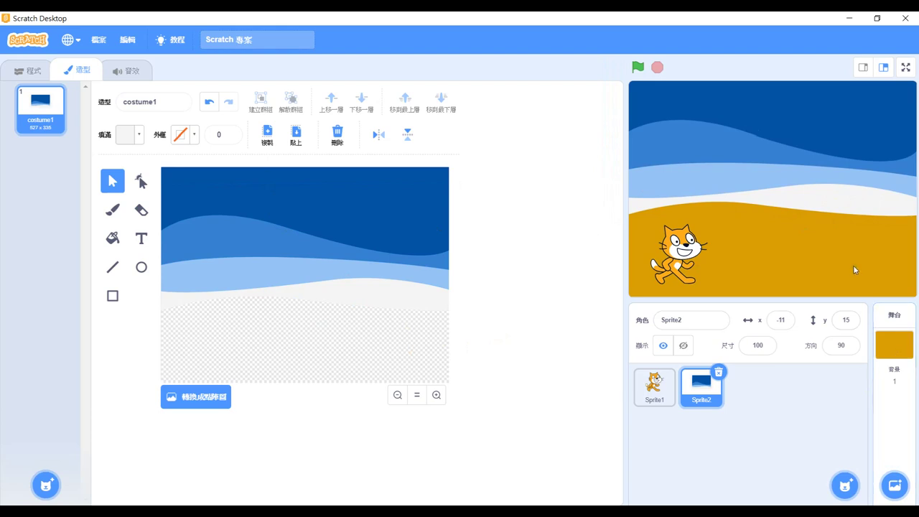
Step: Set up a size 6 brush for the backdrop, using its sampled golden-brown colour darkened to brightness 61
click(898, 352)
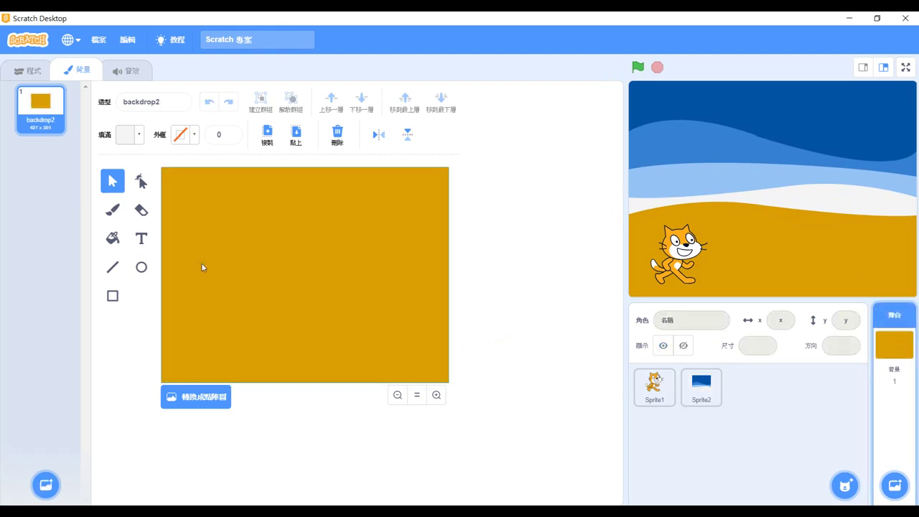
click(112, 211)
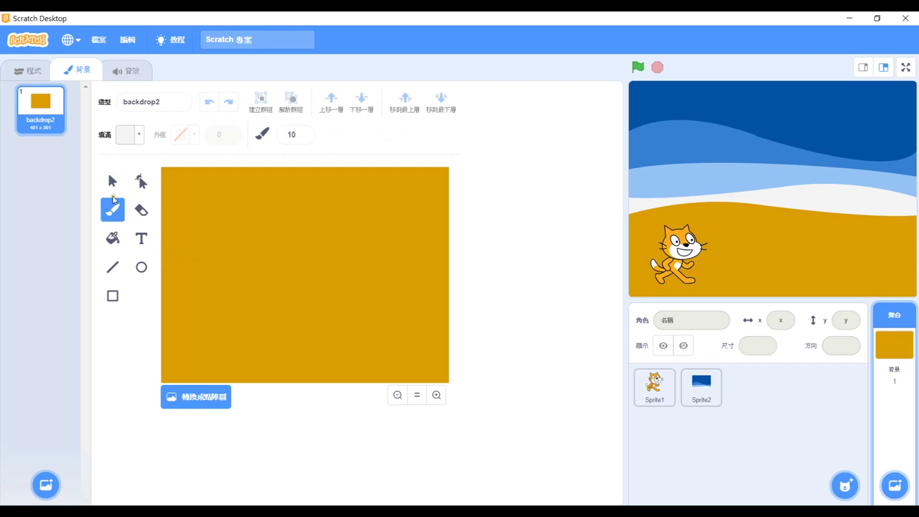
click(304, 136)
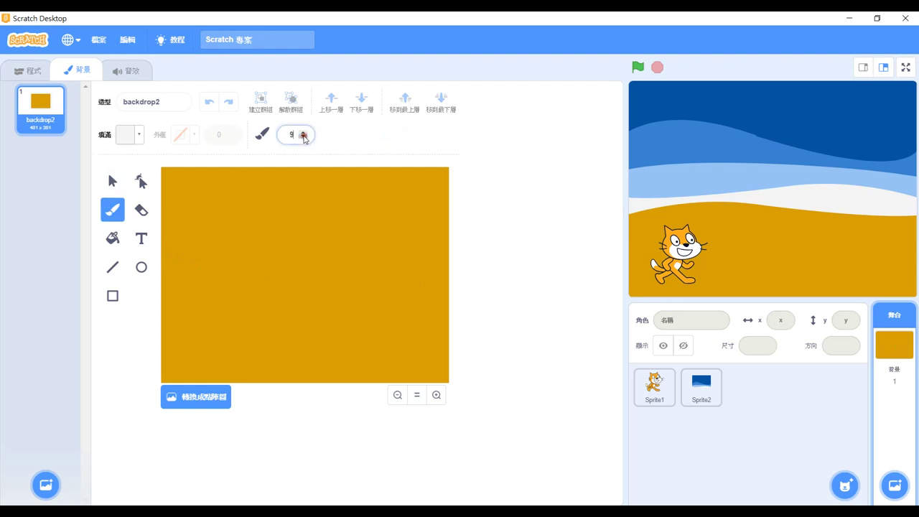
click(304, 137)
click(304, 137)
click(304, 137)
click(141, 141)
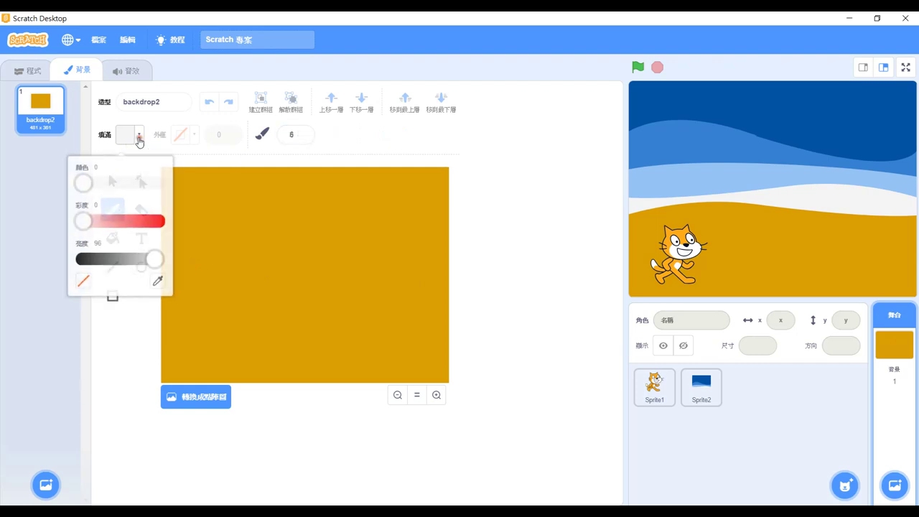
click(158, 275)
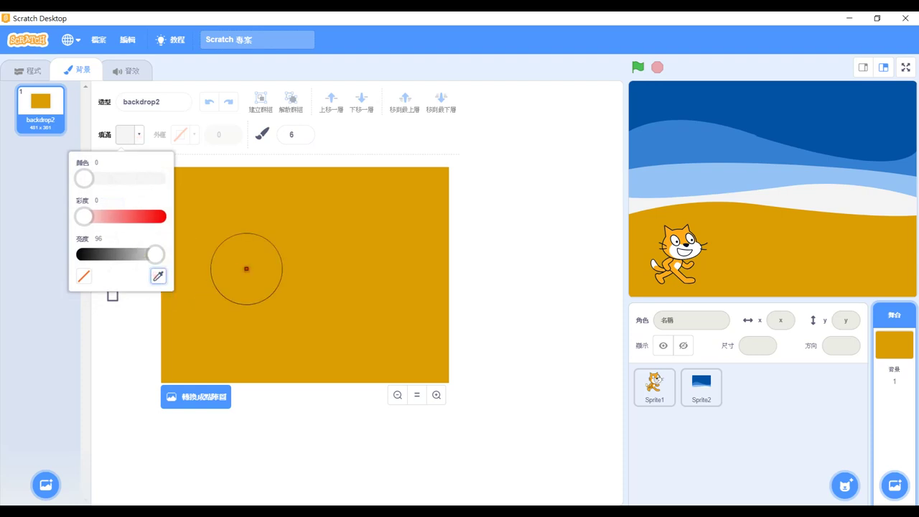
click(246, 268)
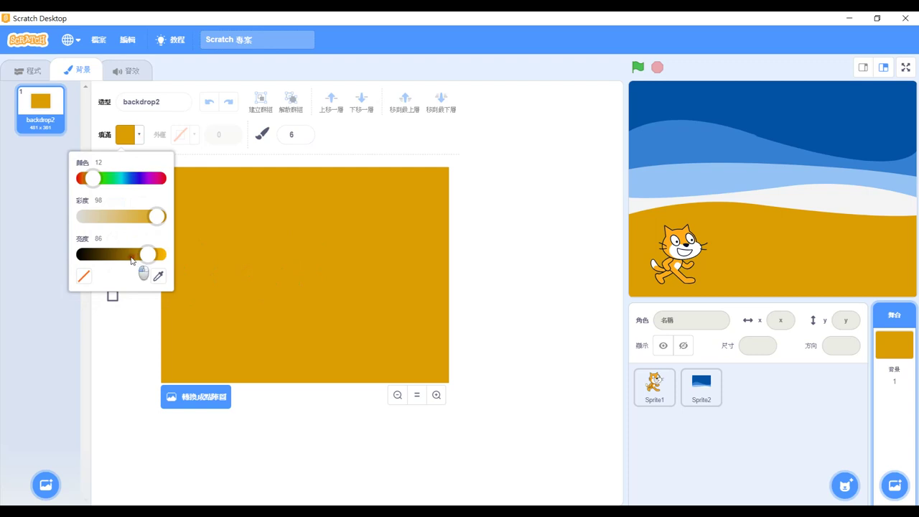
drag(142, 261, 130, 255)
Step: Dab scattered dark brown sand specks across the lower part of the backdrop
click(174, 259)
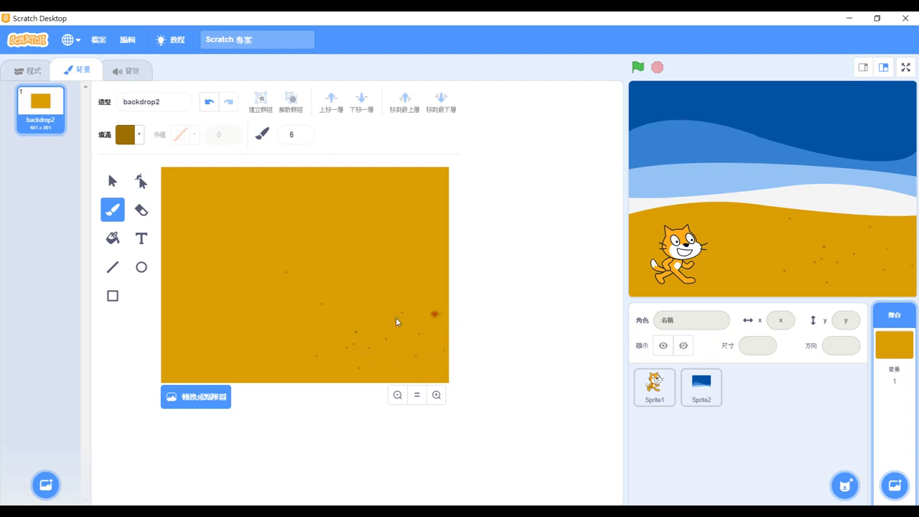
click(311, 337)
click(207, 339)
click(190, 330)
click(220, 313)
click(234, 350)
click(171, 364)
click(270, 329)
click(251, 377)
Step: On the wave sprite, set the brush to white with saturation 0 and brightness 100, and dab a small dot below the foam edge
click(703, 402)
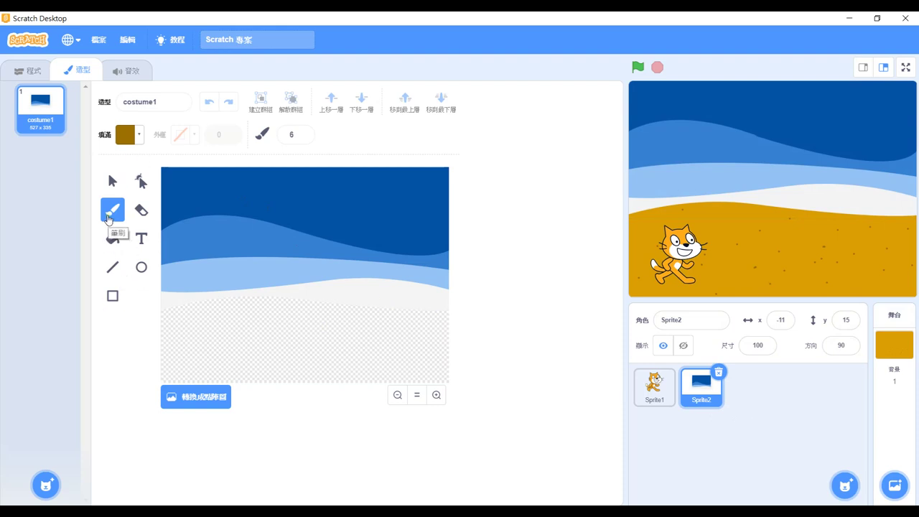
click(141, 136)
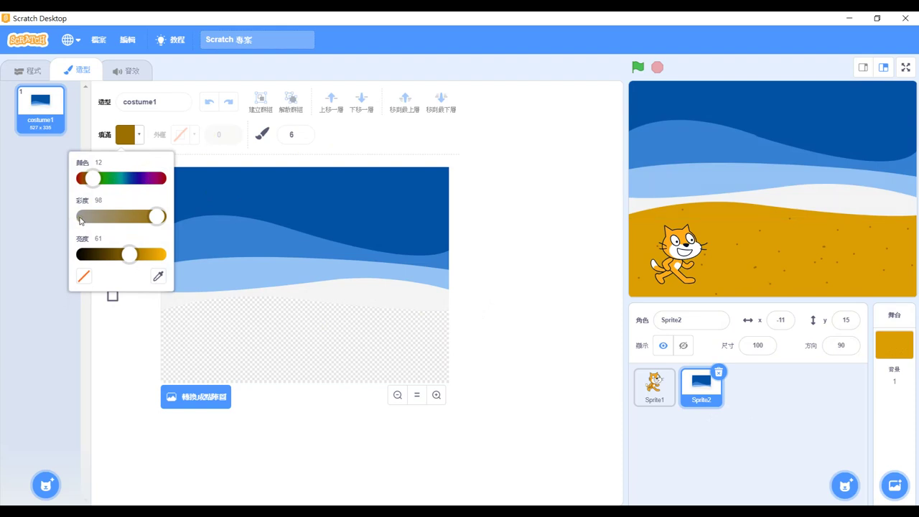
click(80, 220)
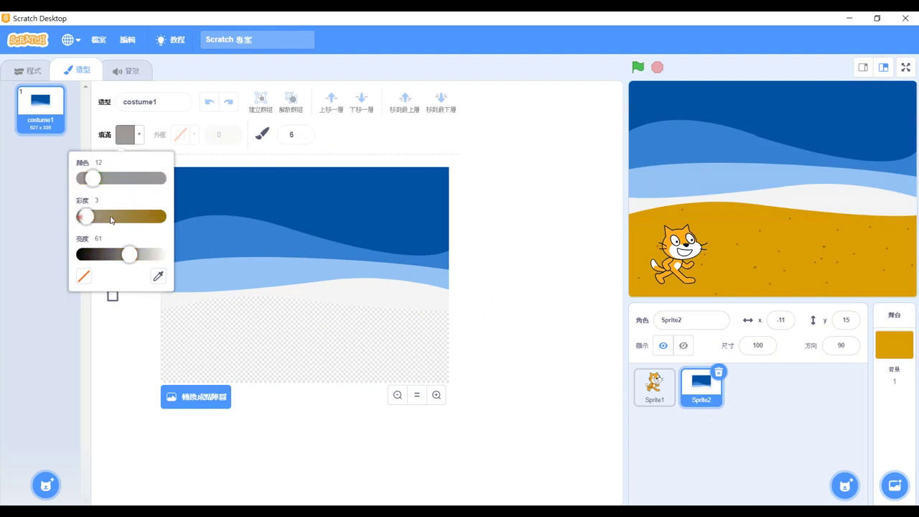
click(161, 258)
drag(157, 254, 293, 308)
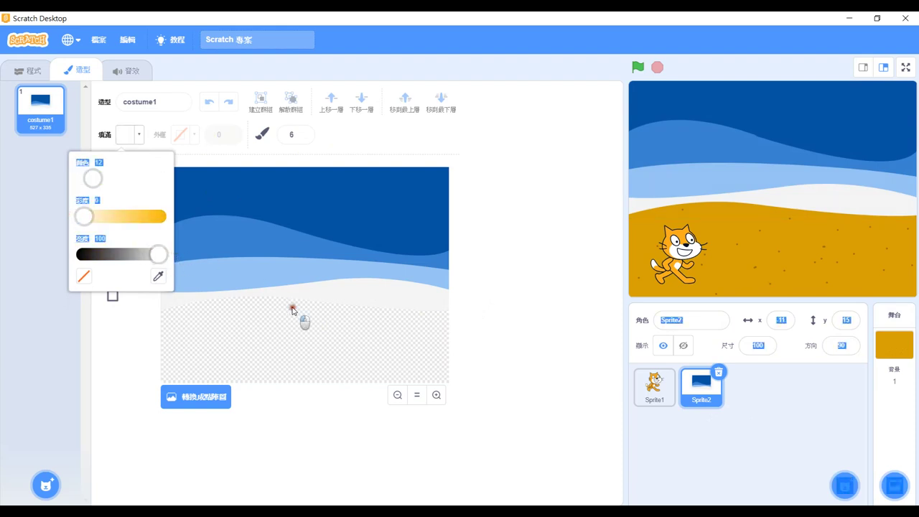
click(291, 307)
Step: Set the brush size to 18 and dab scattered white foam dots along the shoreline of the wave sprite
click(304, 132)
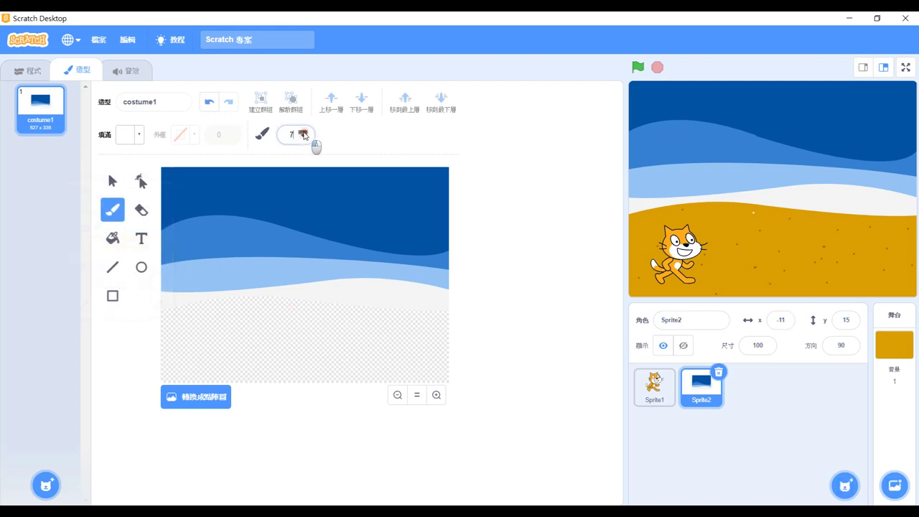
click(303, 132)
click(304, 132)
click(304, 132)
click(304, 132)
click(304, 132)
click(303, 132)
click(303, 132)
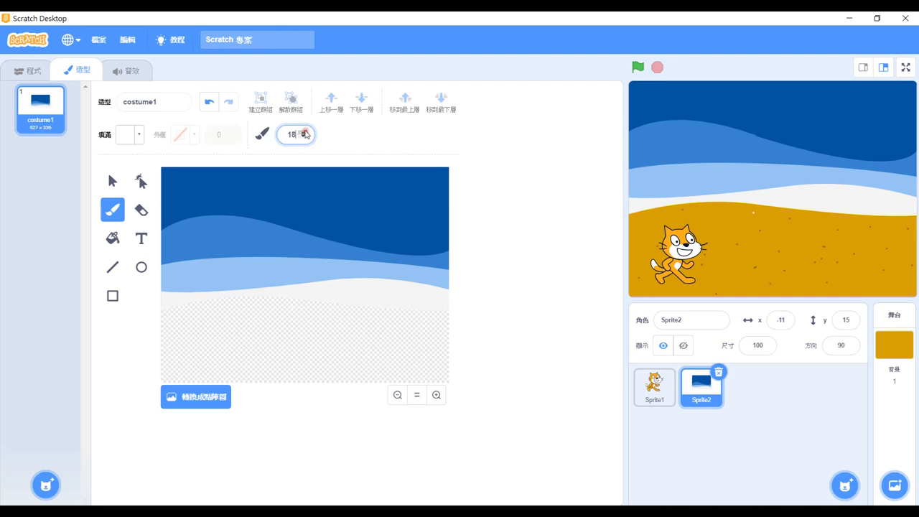
click(422, 323)
click(420, 299)
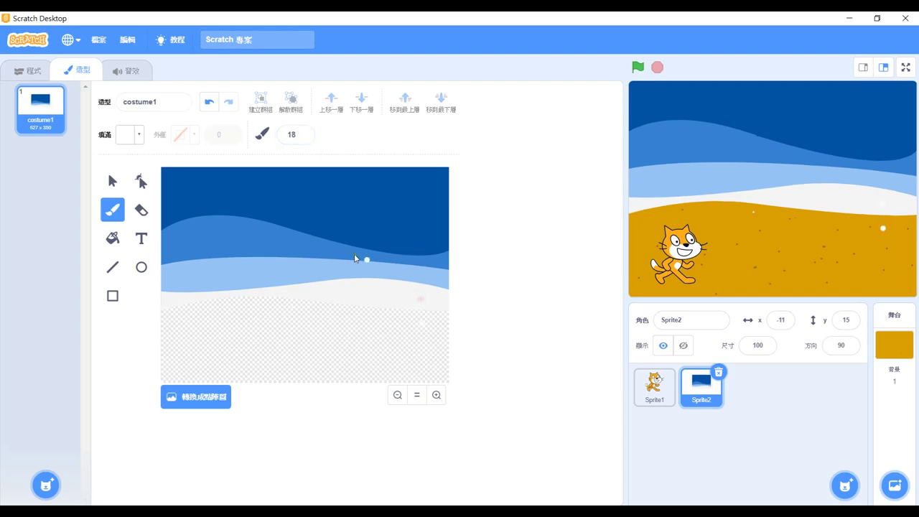
click(274, 279)
click(282, 296)
click(303, 293)
click(259, 314)
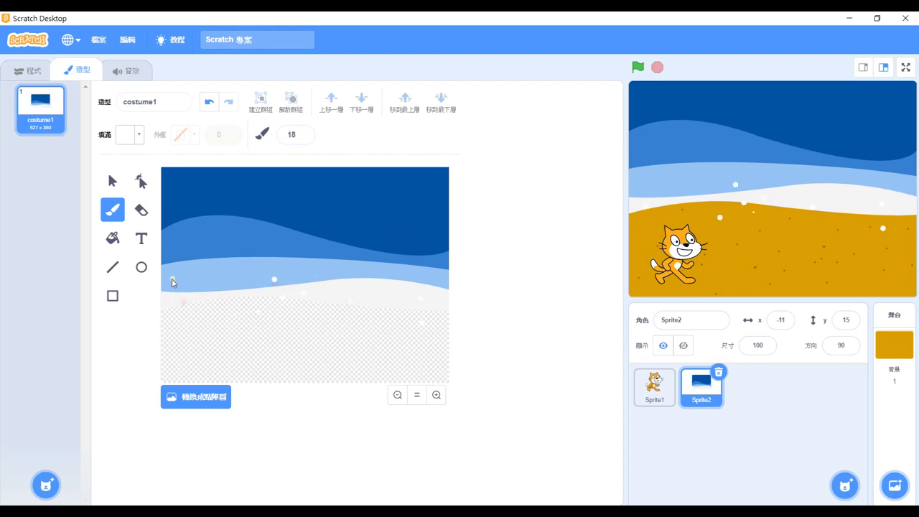
Step: Set the brush size to 22 and dab larger white foam dots on the light blue wave, undoing the ones placed below the shoreline
click(302, 131)
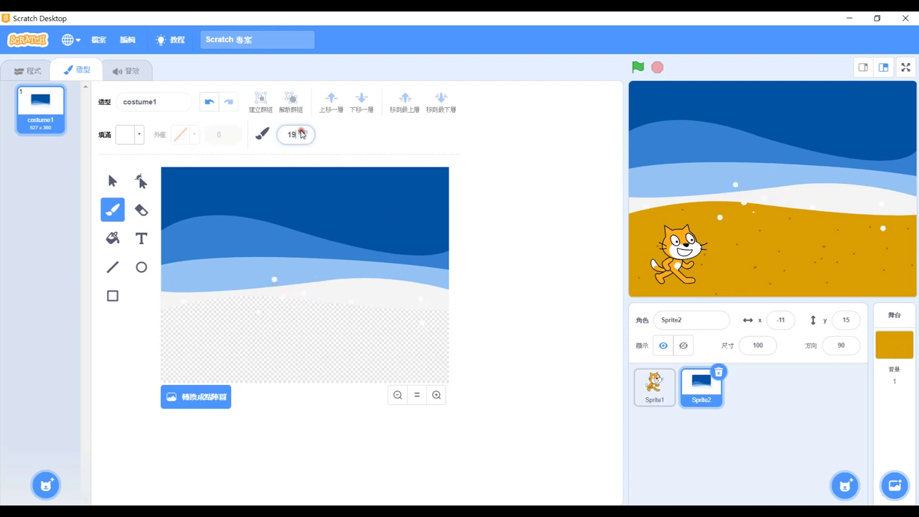
click(302, 131)
click(302, 131)
click(302, 132)
click(241, 265)
click(240, 266)
click(274, 345)
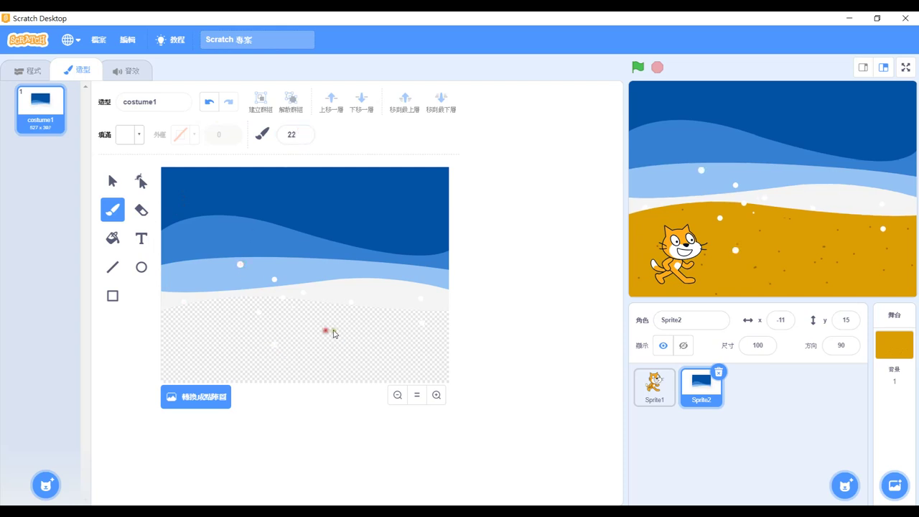
click(326, 330)
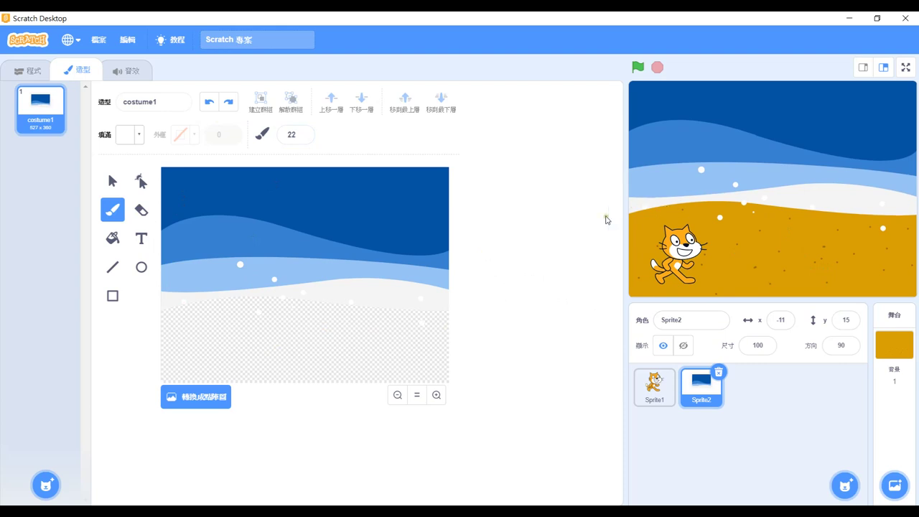
click(201, 288)
Step: Start painting a new sprite and draw an orange circle of about 114 × 117 at its centre, with fill colour 6 and no outline
mouse_move(845, 472)
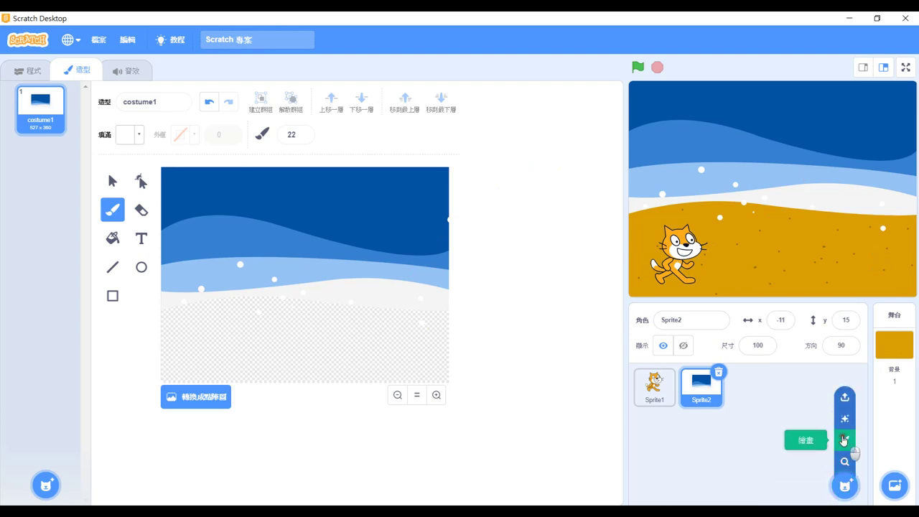
click(844, 440)
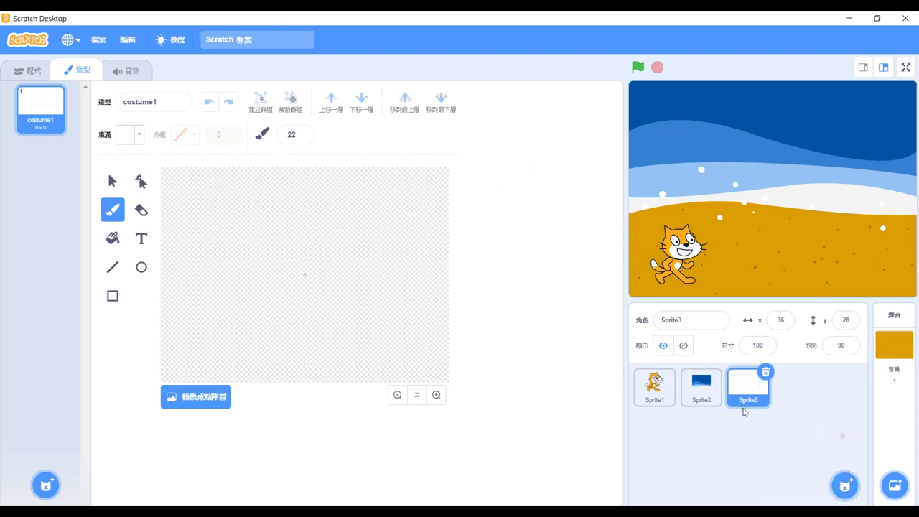
click(141, 267)
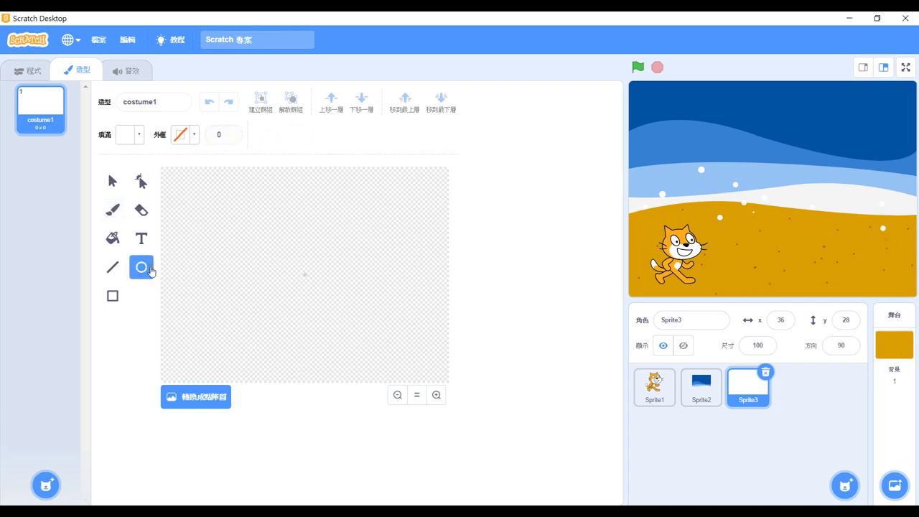
click(138, 138)
click(138, 216)
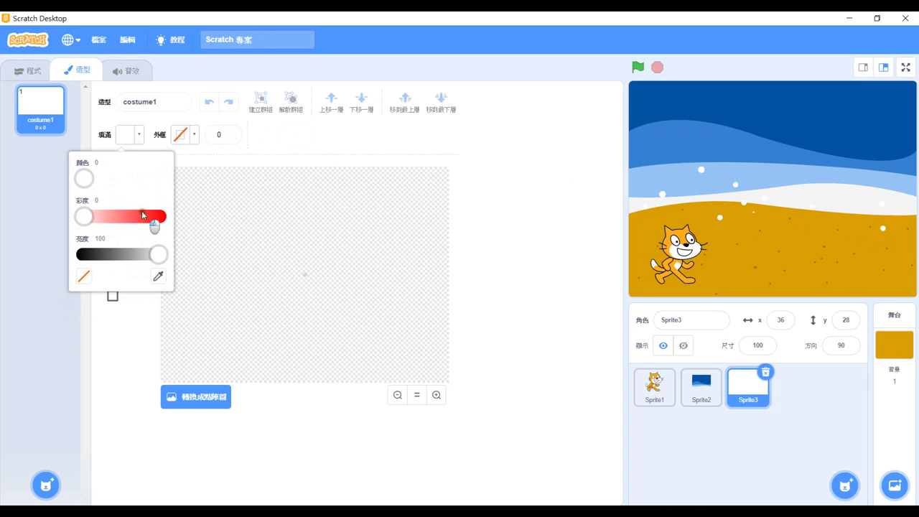
drag(86, 178, 83, 179)
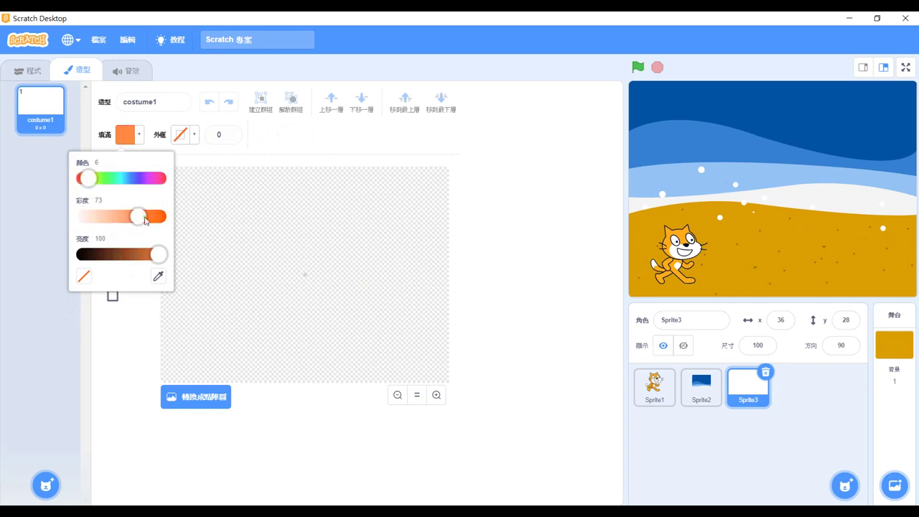
click(263, 246)
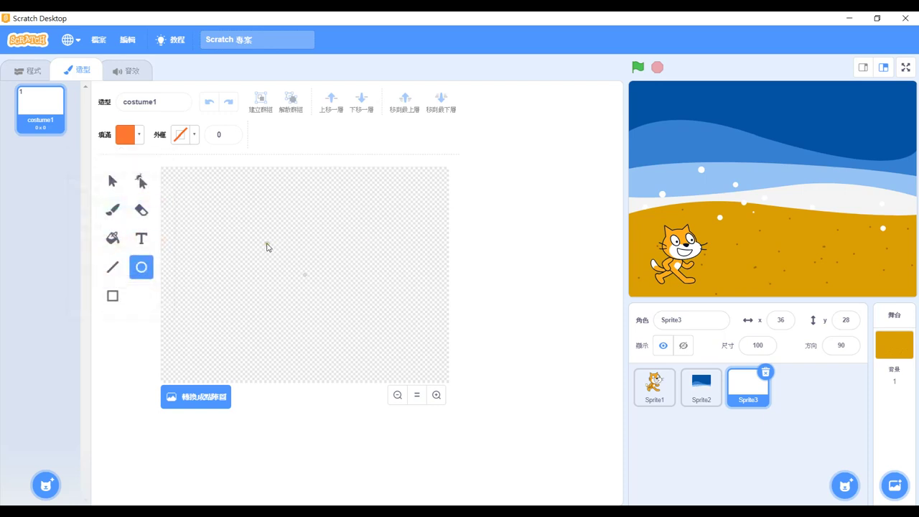
mouse_move(267, 246)
mouse_down()
mouse_move(287, 284)
mouse_move(338, 313)
mouse_up()
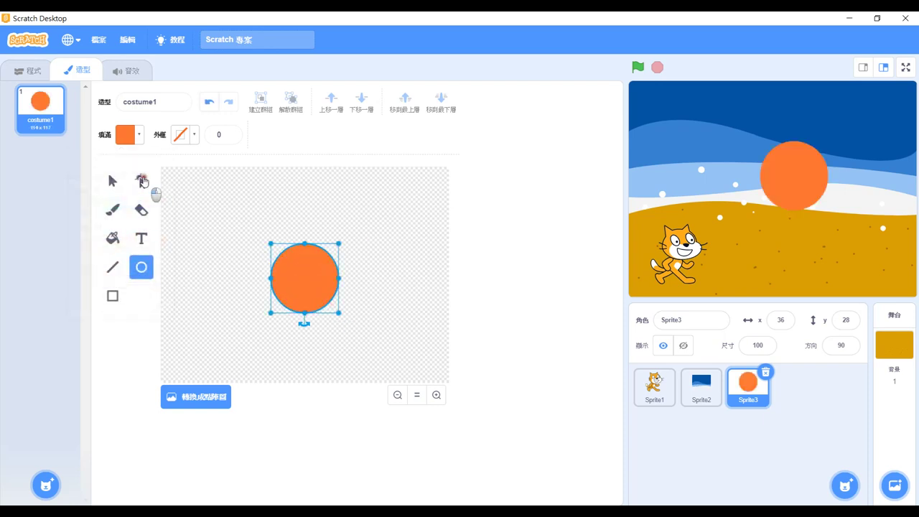
Step: Reshape the orange circle into a five-armed starfish by adding and moving curve points along its edge
click(141, 181)
drag(304, 244, 269, 268)
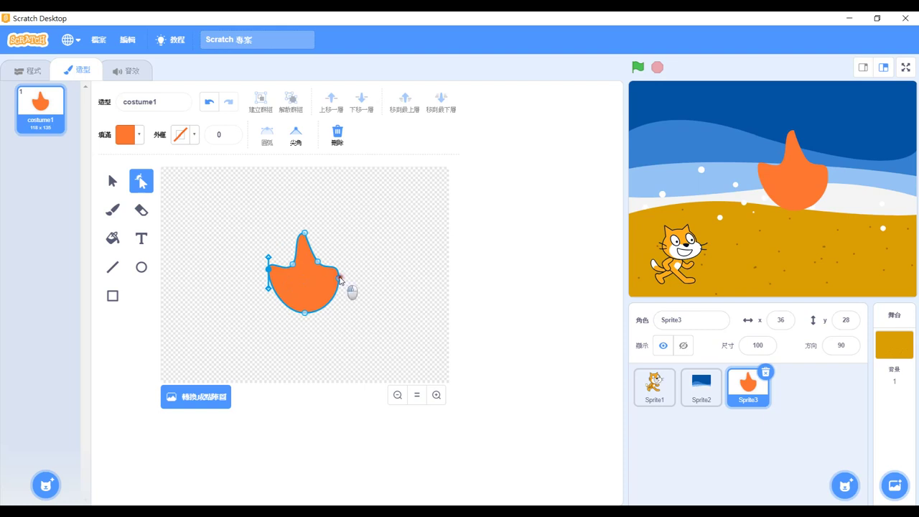
drag(340, 279, 346, 246)
click(342, 249)
click(341, 265)
drag(333, 295, 313, 308)
click(350, 264)
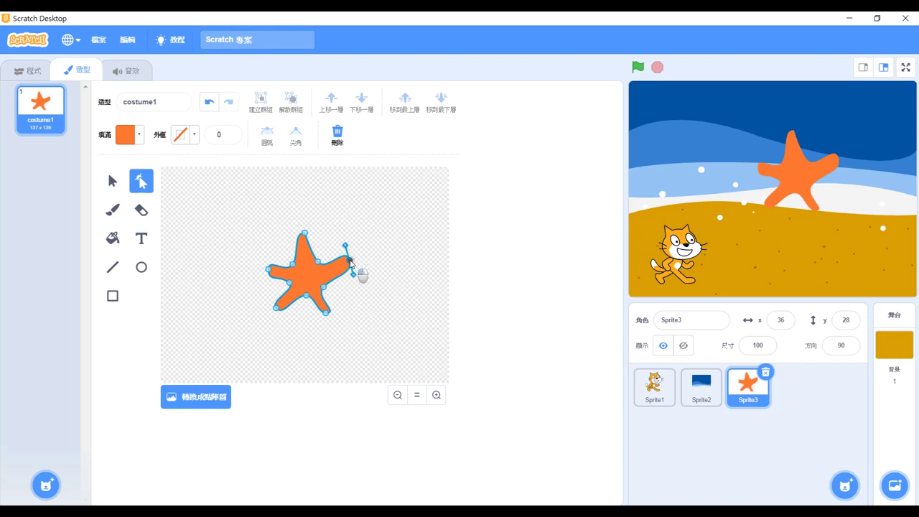
drag(345, 245, 352, 266)
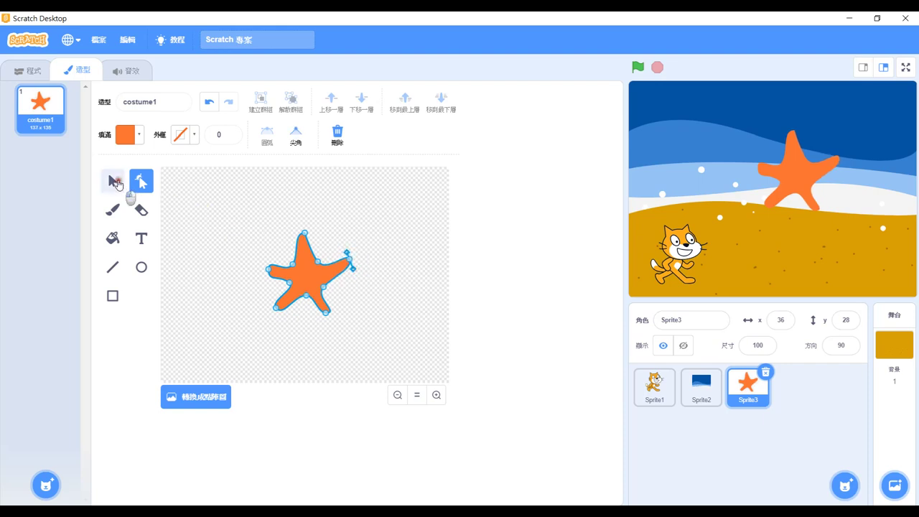
Step: Shrink the starfish to about 62 × 61 and place it at the centre of the canvas
click(113, 181)
drag(302, 280, 312, 301)
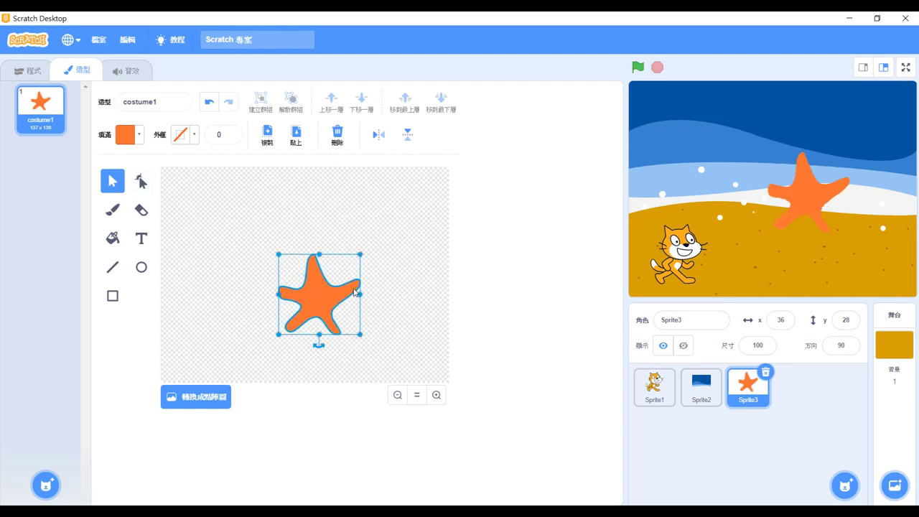
drag(276, 252, 302, 273)
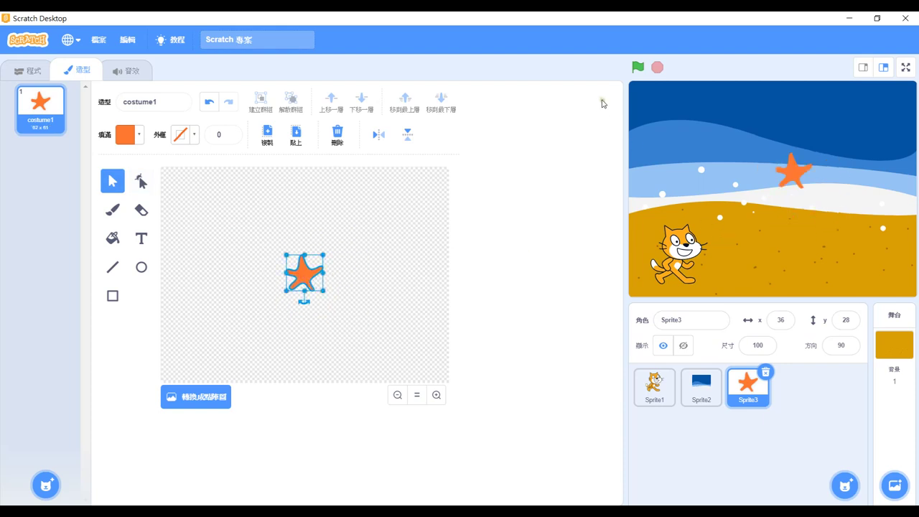
Step: Give the starfish a yellow outline with colour 18 and width 2, and place it on the sand at about x 134, y -87
click(194, 134)
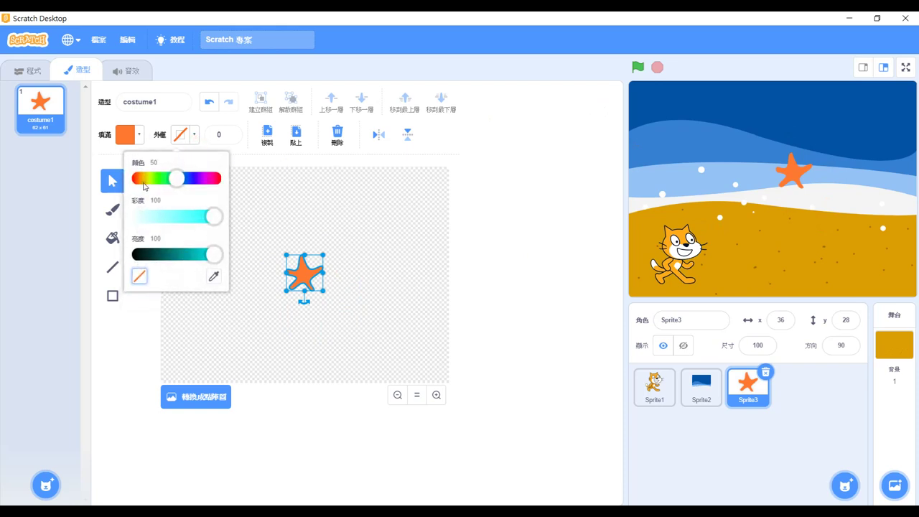
drag(139, 178, 148, 179)
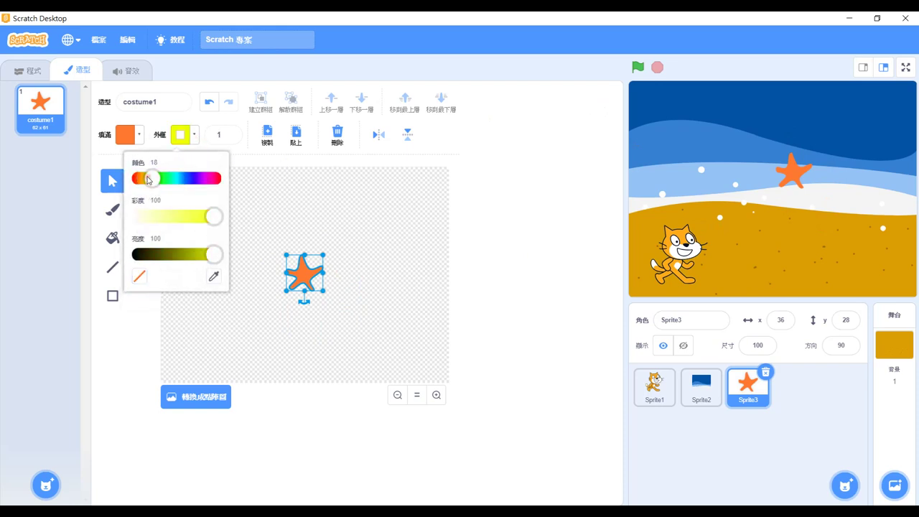
click(232, 133)
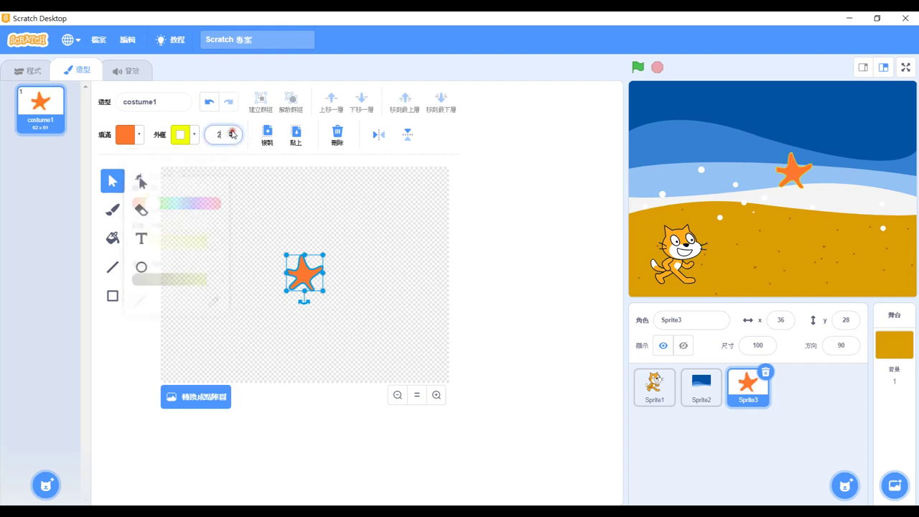
mouse_move(805, 183)
mouse_down()
mouse_move(857, 257)
mouse_move(862, 252)
mouse_up()
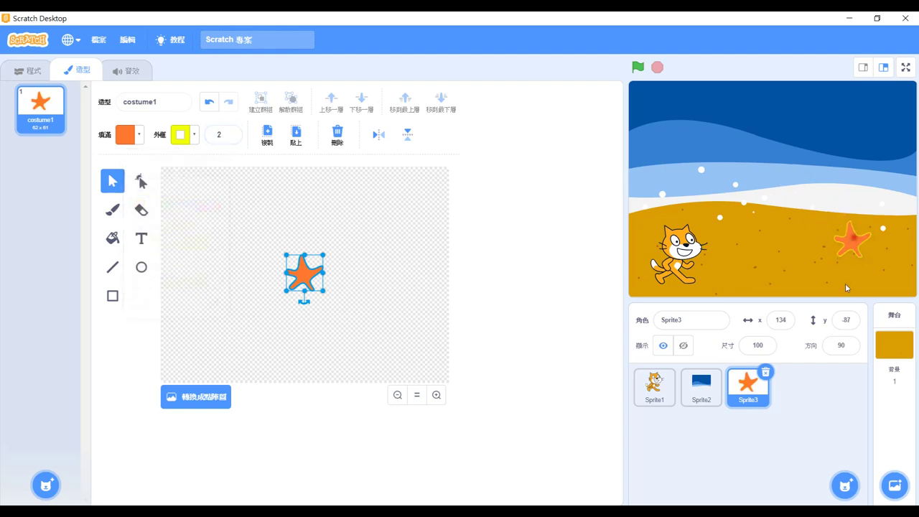
Step: Duplicate the wave sprite's costume1
click(681, 388)
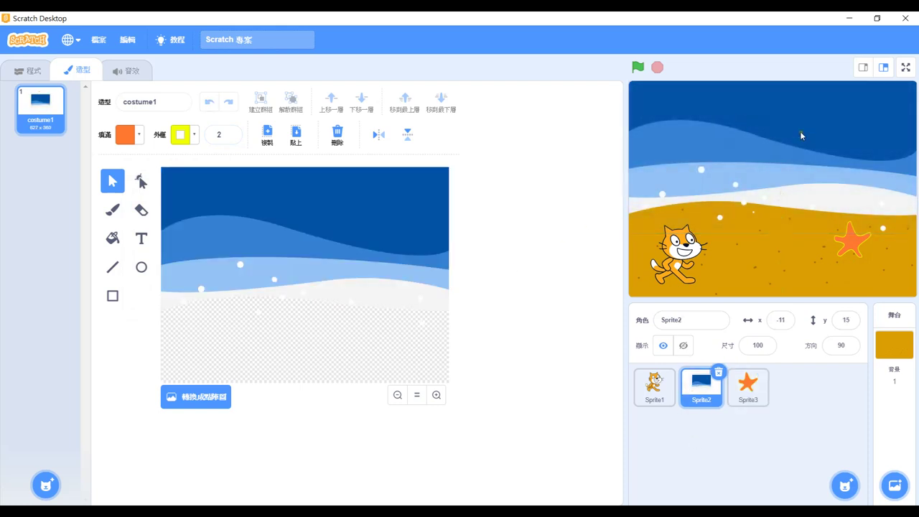
right_click(39, 126)
click(49, 135)
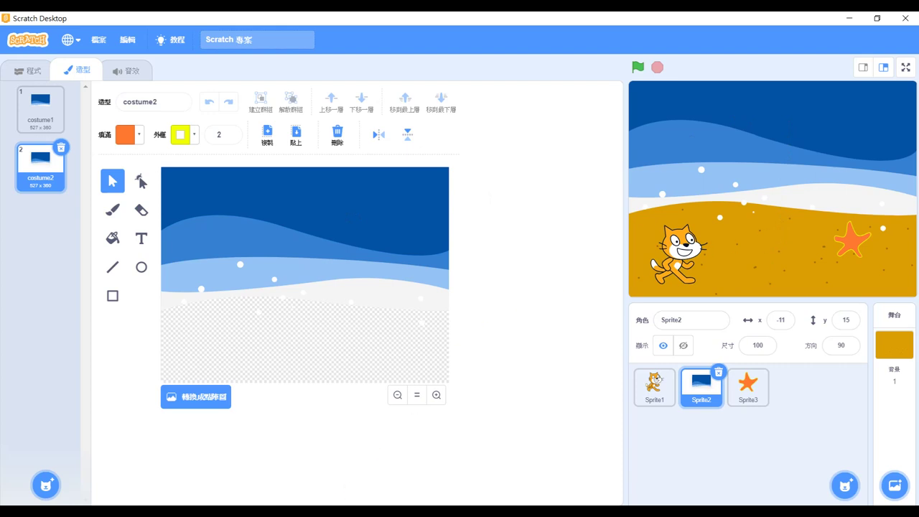
key(alt+Tab)
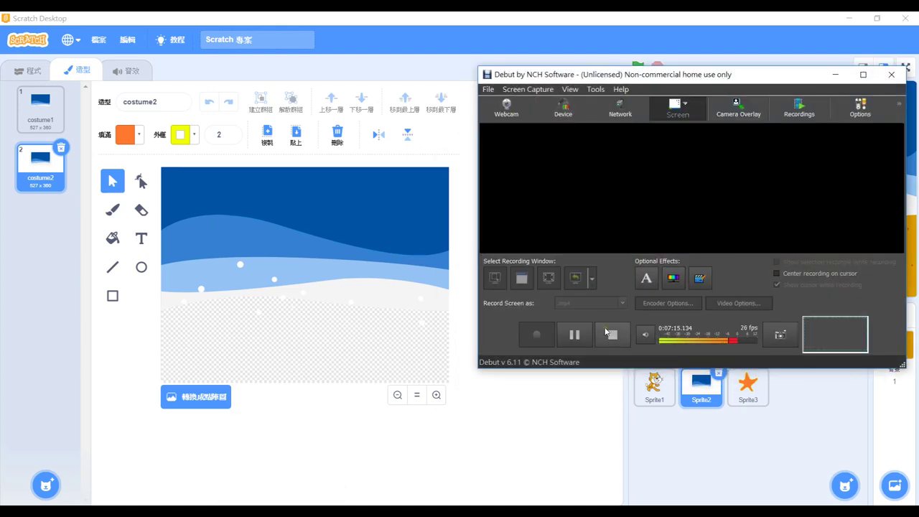